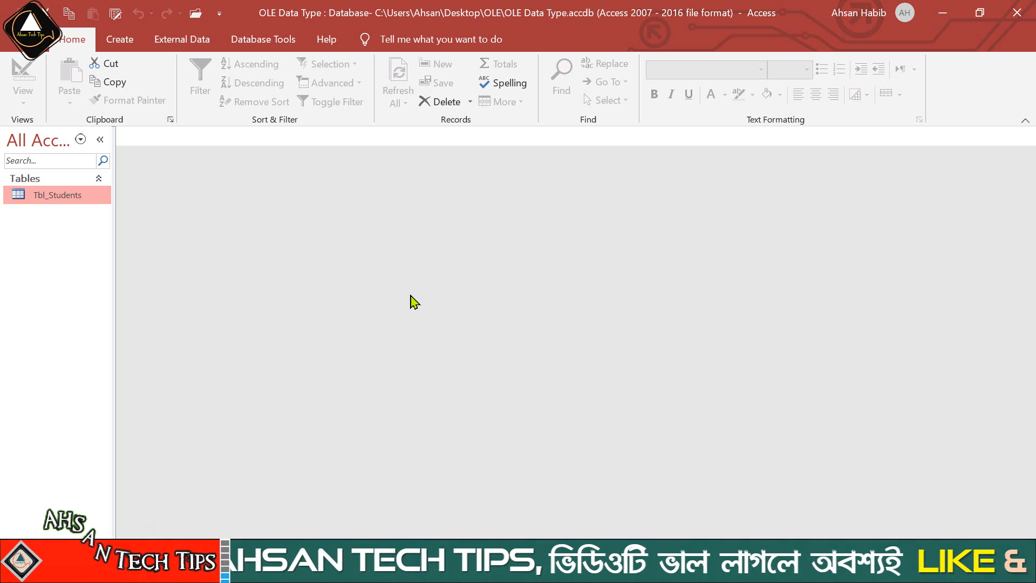
# Open the Tbl_Students table in Design View and rename its ID field to SerialNo
pyautogui.rightClick(62, 195)
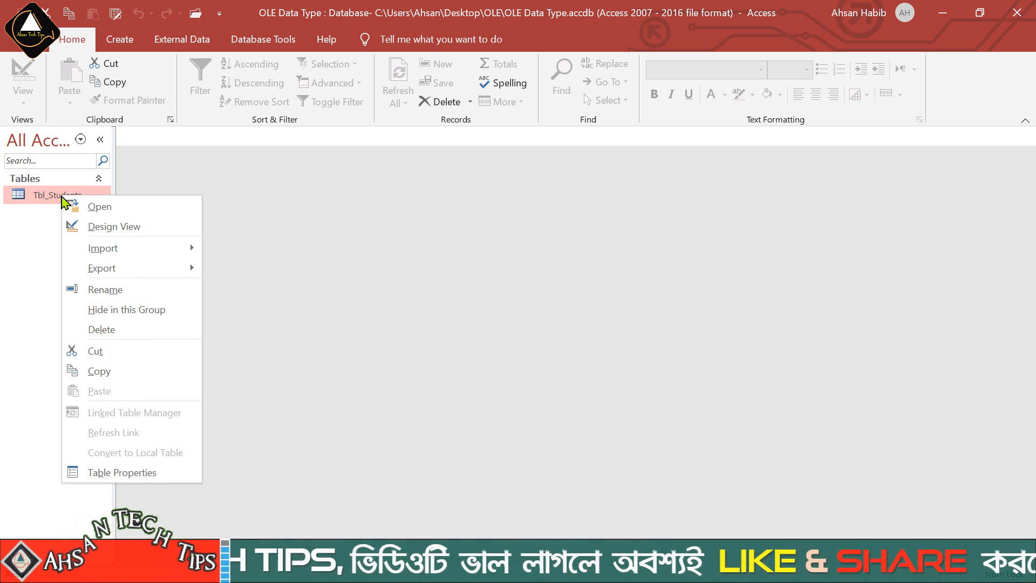
pyautogui.click(113, 227)
pyautogui.click(164, 169)
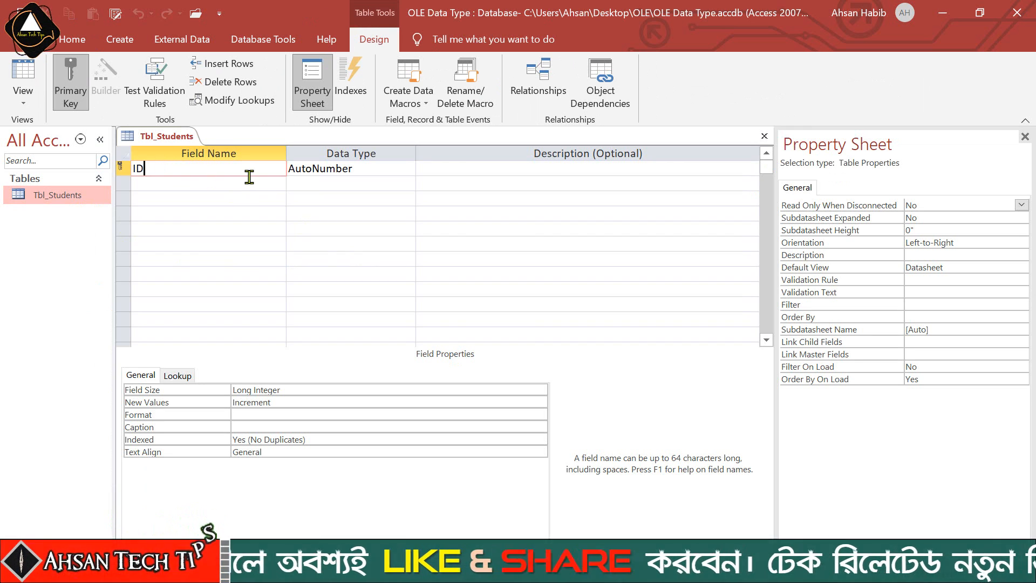
pyautogui.doubleClick(138, 169)
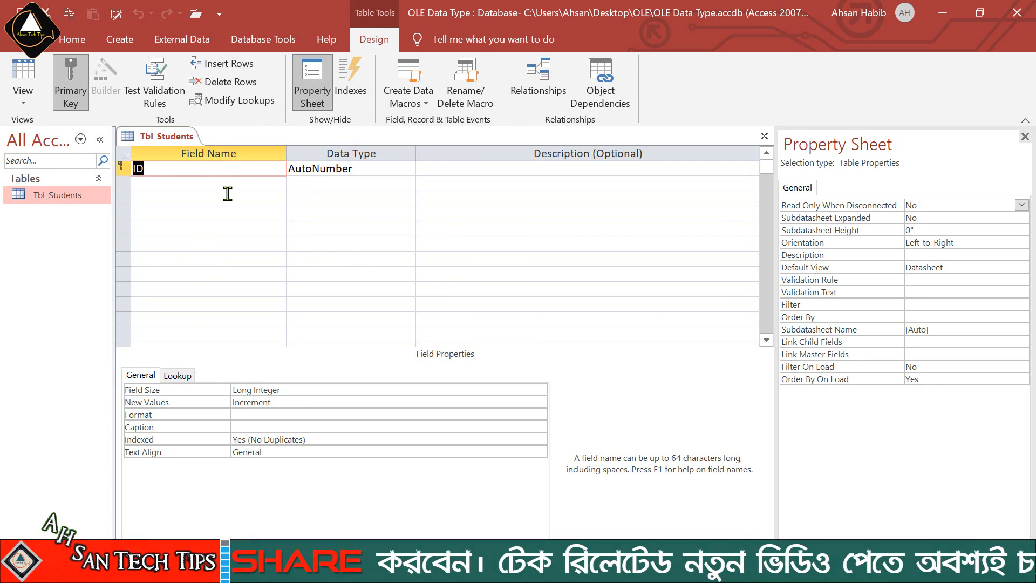
pyautogui.write('Ser')
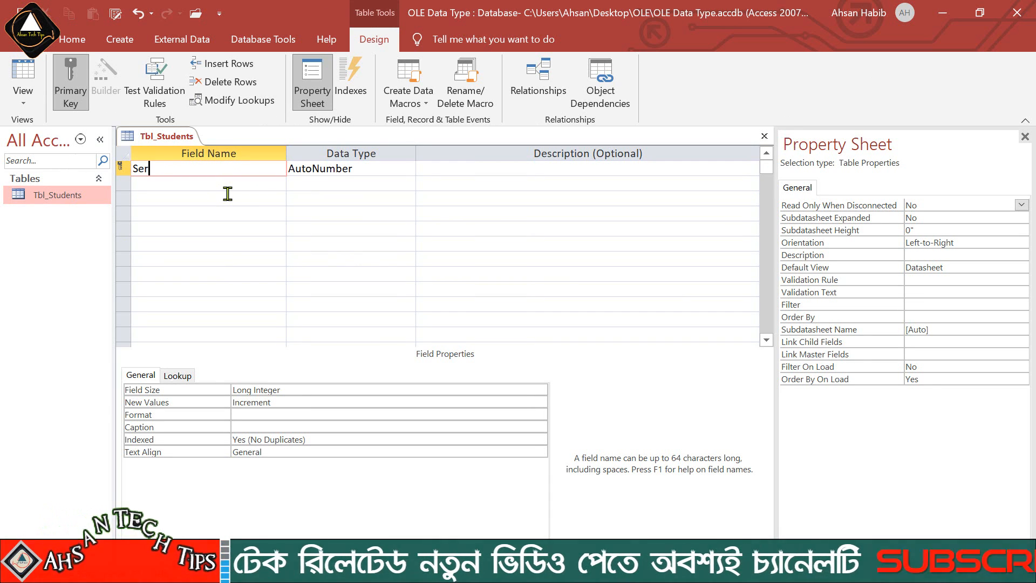
pyautogui.write('ial N')
pyautogui.press('BackSpace')
pyautogui.press('BackSpace')
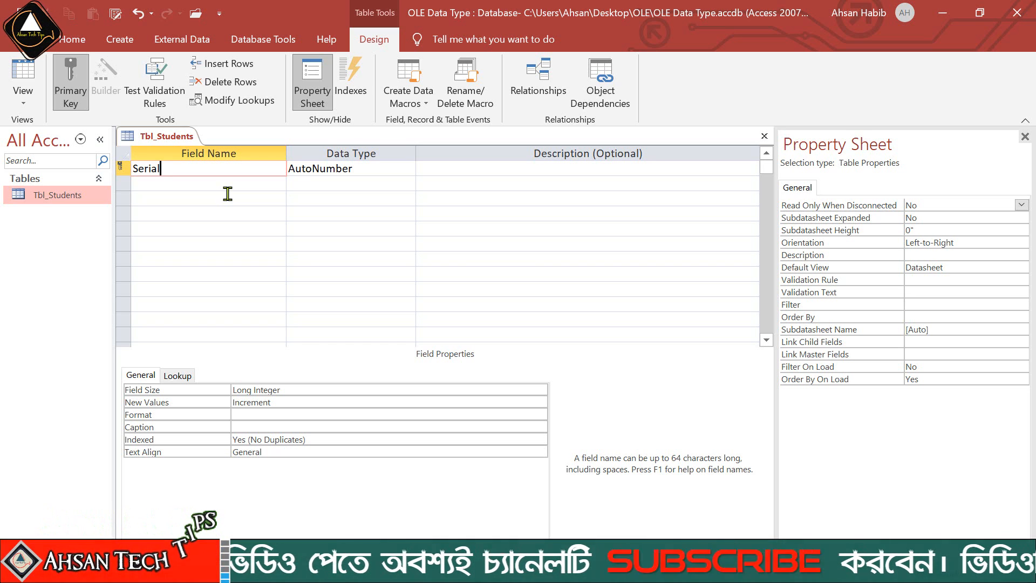
pyautogui.write('No')
# Add a Roll field with the Number data type below SerialNo
pyautogui.click(228, 189)
pyautogui.write('Roo')
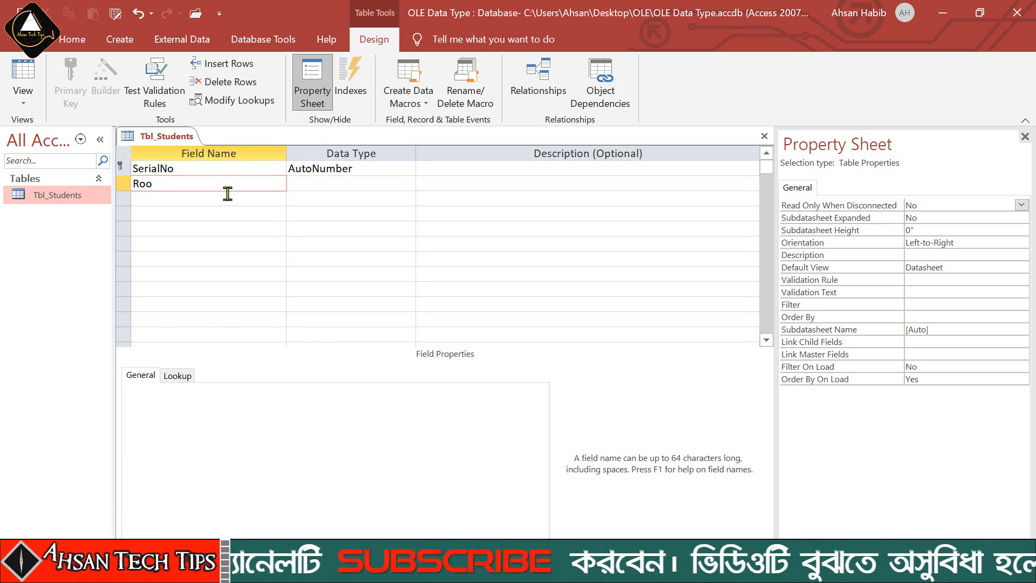
pyautogui.press('BackSpace')
pyautogui.press('BackSpace')
pyautogui.write('oll')
pyautogui.press('Tab')
pyautogui.write('n')
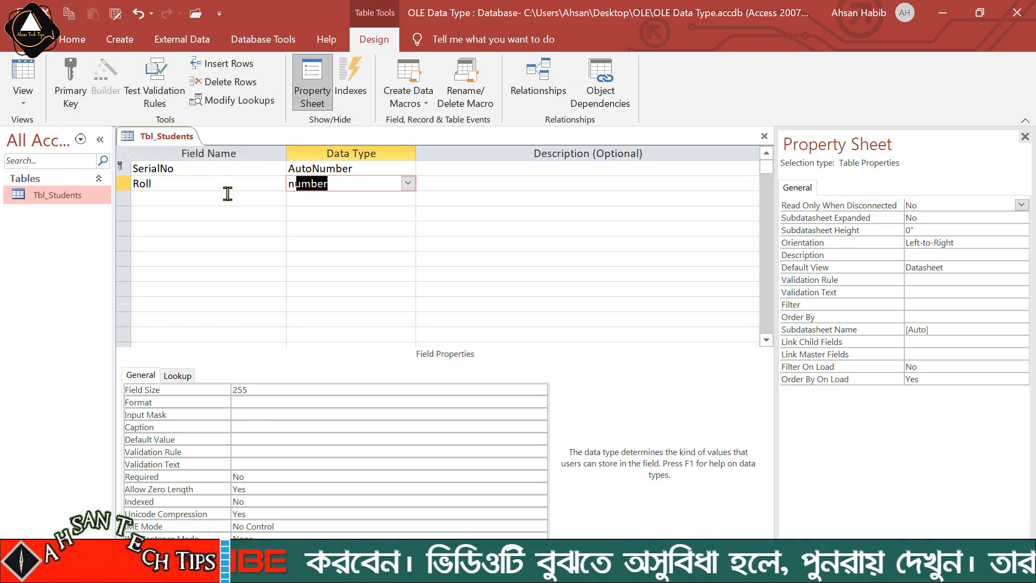
# Add the fields StName and Class below Roll, both with the Short Text data type
pyautogui.click(228, 195)
pyautogui.write('StName')
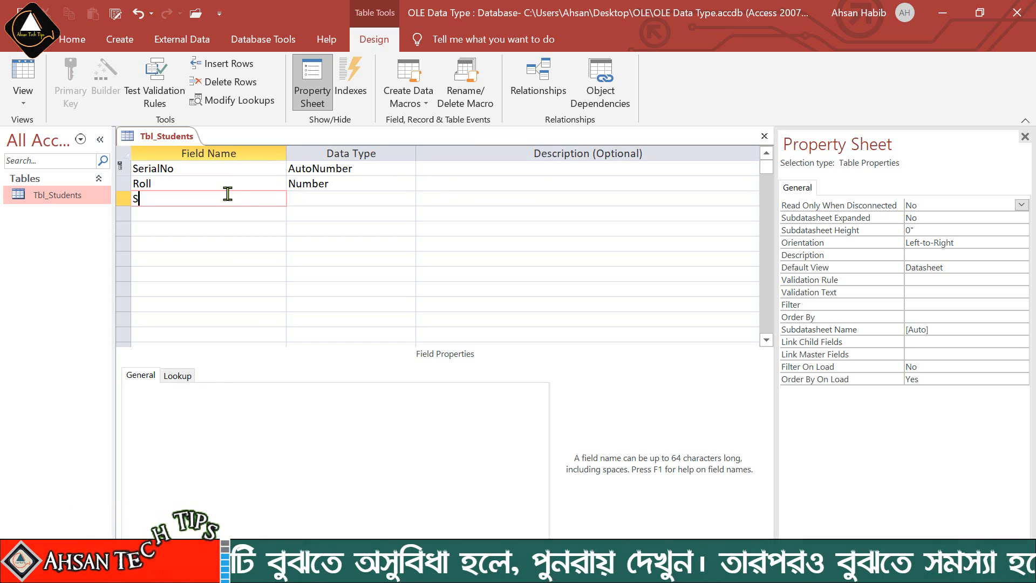
pyautogui.press('Tab')
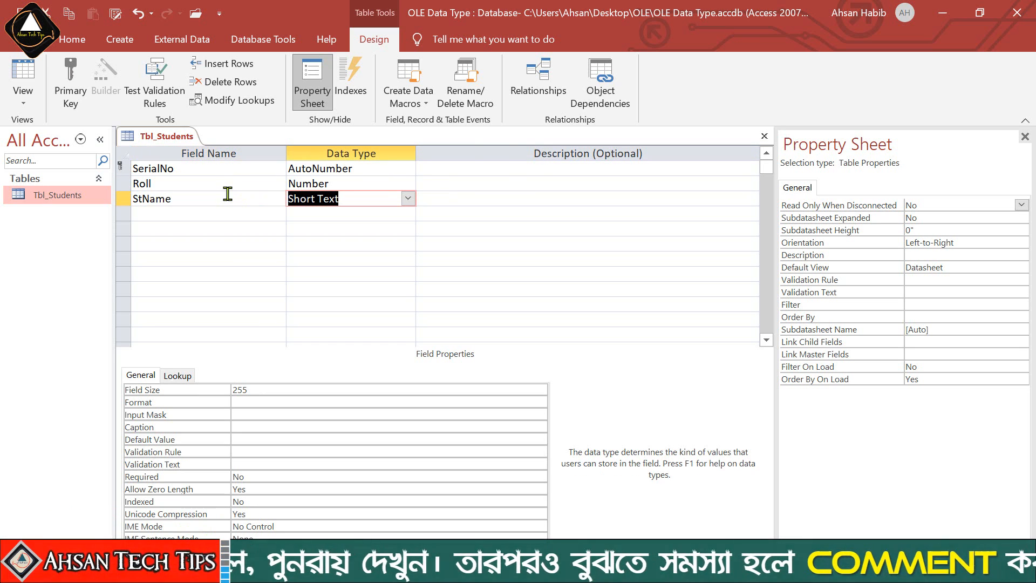
pyautogui.press('Tab')
pyautogui.press('Tab')
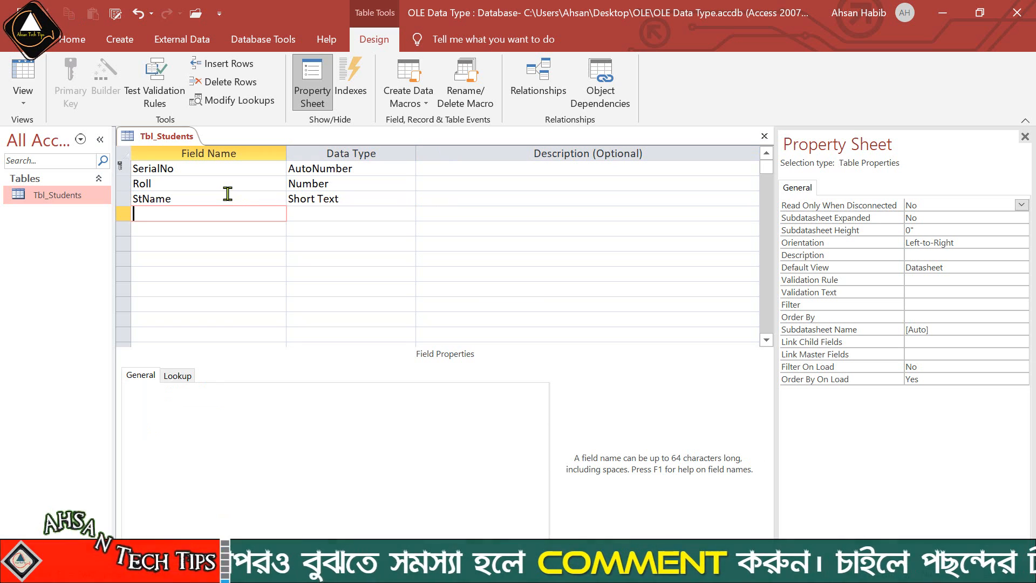
pyautogui.write('Class')
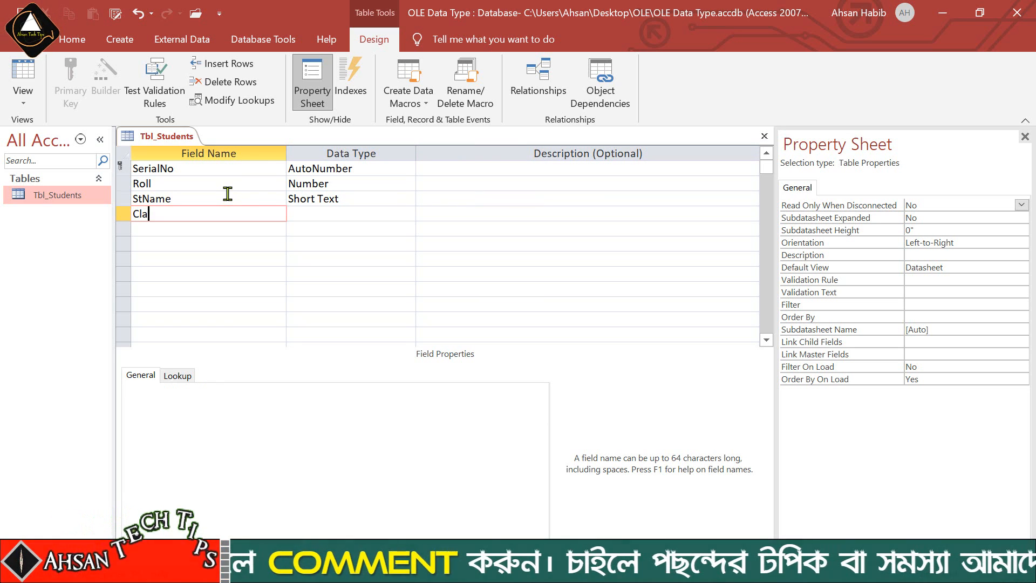
pyautogui.press('Tab')
pyautogui.press('Tab')
pyautogui.press('Tab')
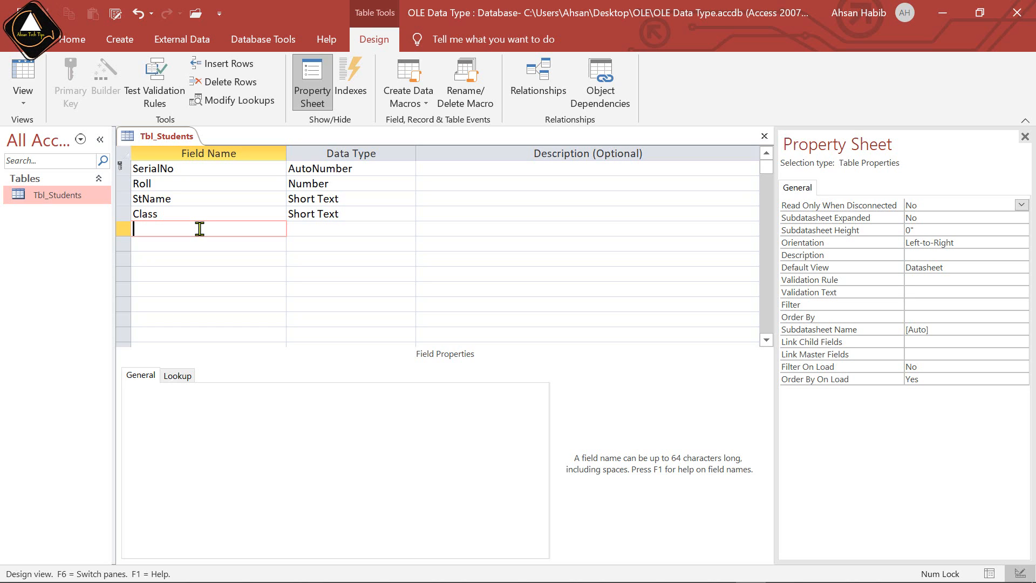
# Add an Attctd field with the OLE Object data type below Class
pyautogui.write('Att')
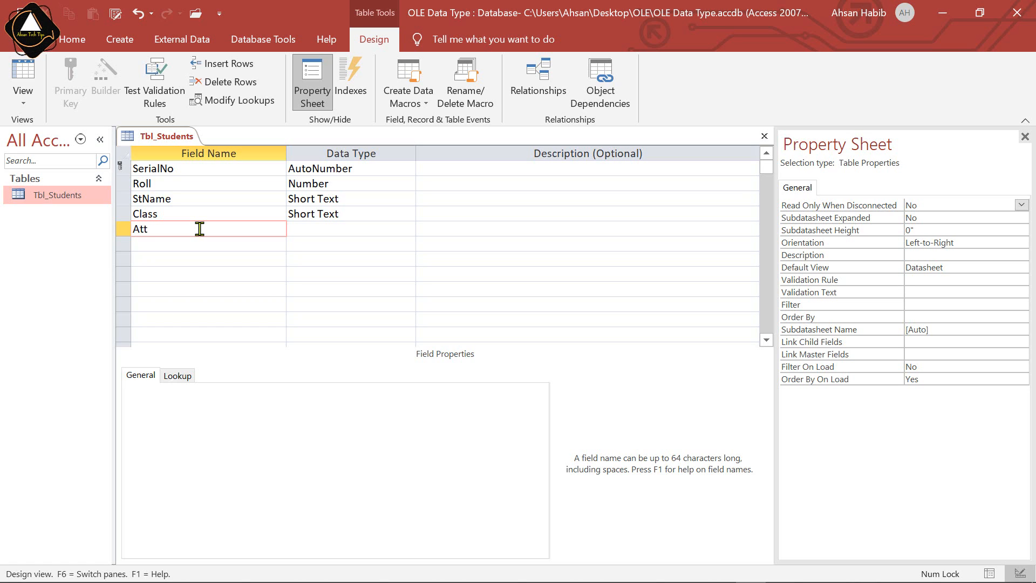
pyautogui.write('ctd')
pyautogui.press('Tab')
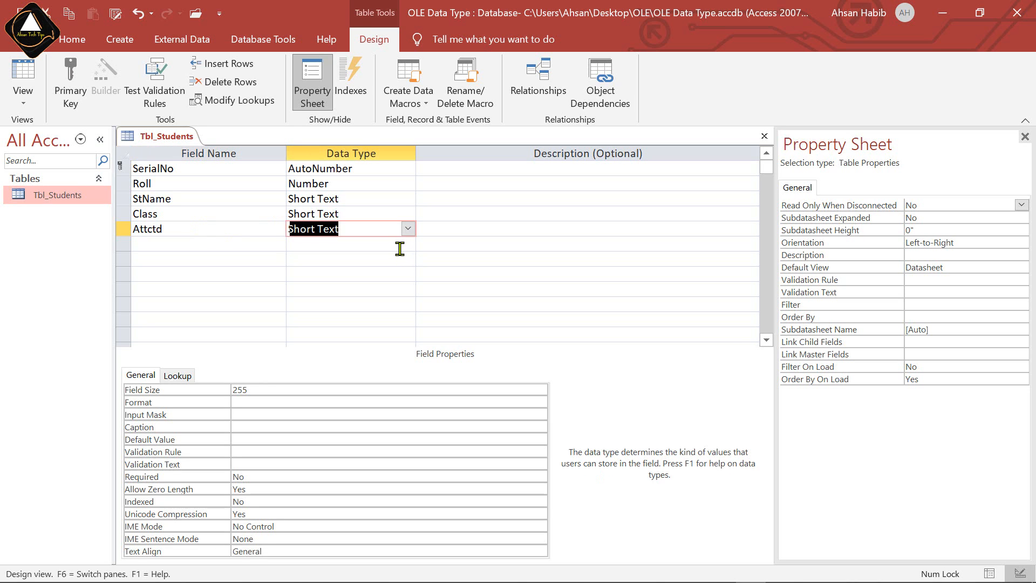
pyautogui.write('oLE Object')
pyautogui.press('Tab')
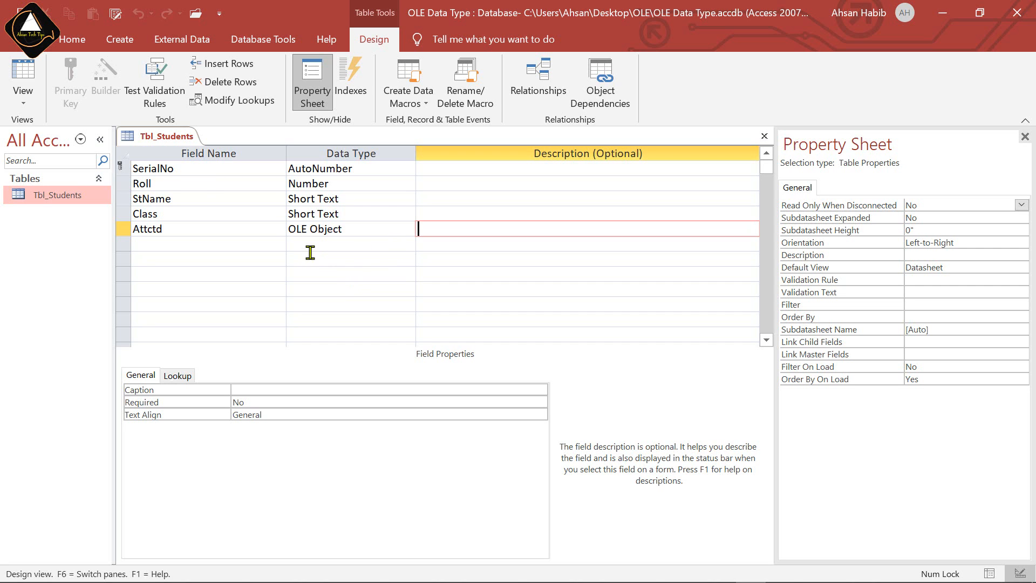
# Switch to Datasheet View and fill the first record with Roll 102, the student's name and Class One
pyautogui.click(22, 81)
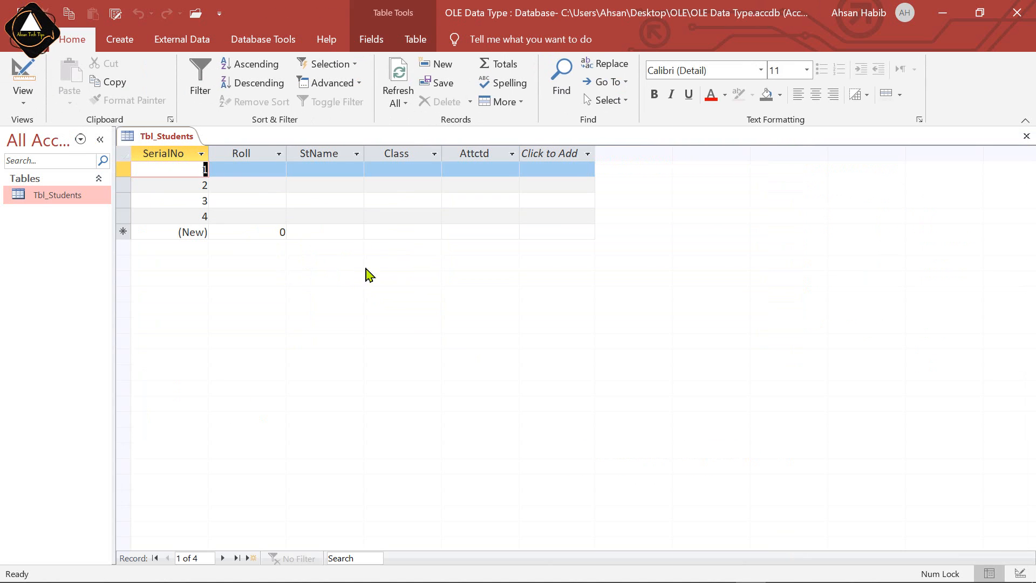
pyautogui.click(243, 171)
pyautogui.write('10')
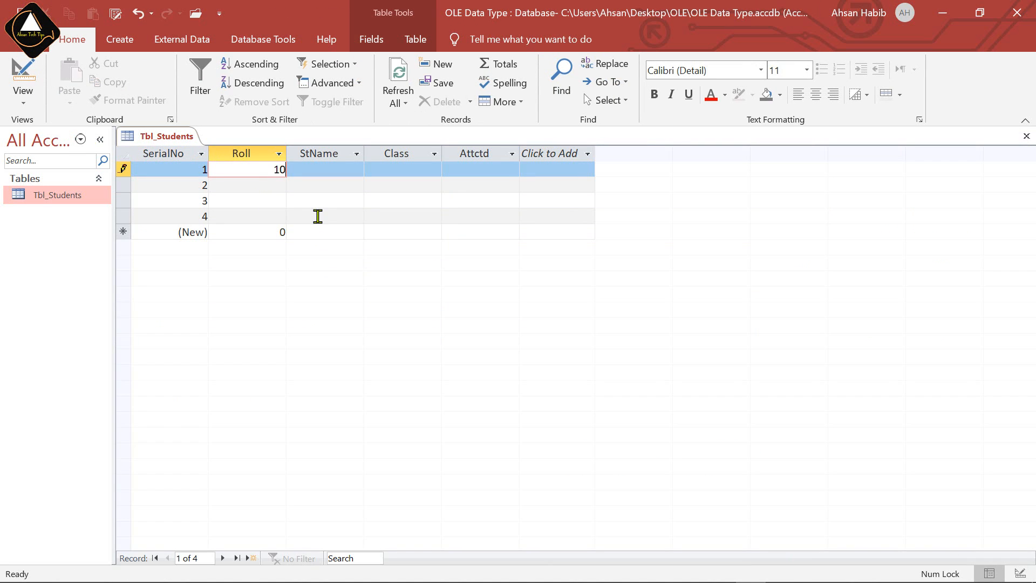
pyautogui.write('2')
pyautogui.press('Tab')
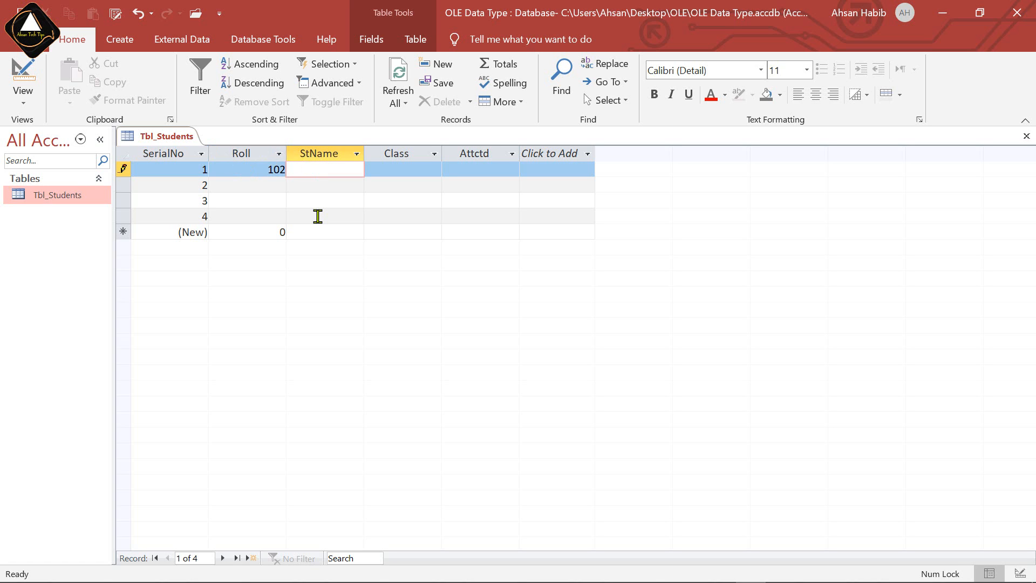
pyautogui.write('Ahsan')
pyautogui.press('Tab')
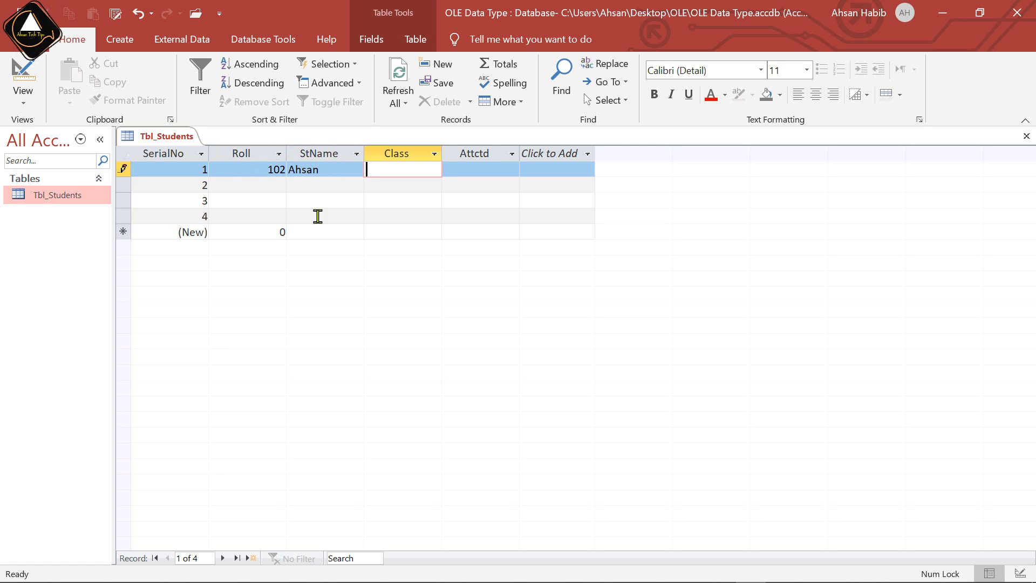
pyautogui.write('One')
pyautogui.press('Tab')
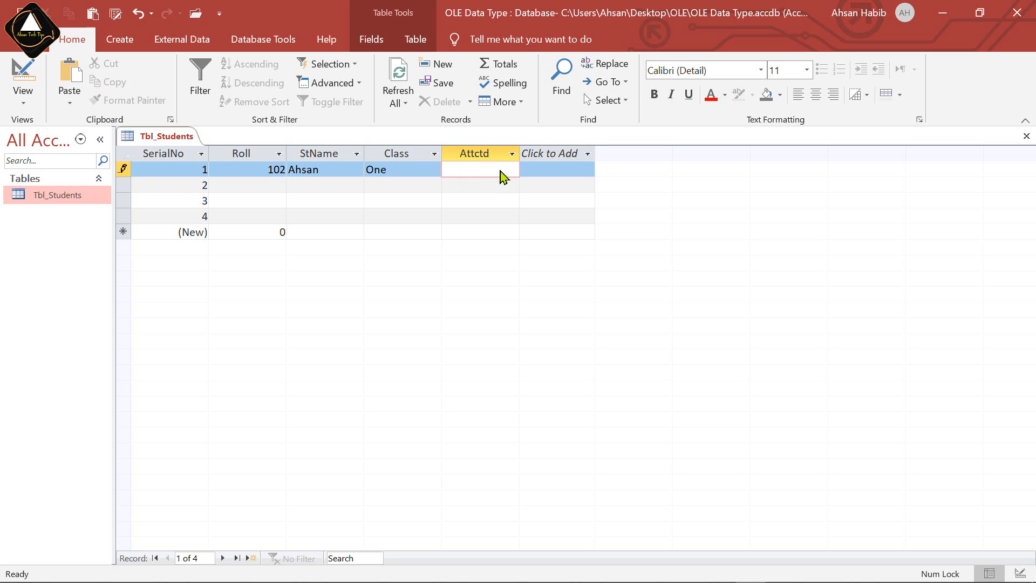
# Try to open the first record's empty Attctd cell, and start inserting an object into that cell
pyautogui.doubleClick(499, 178)
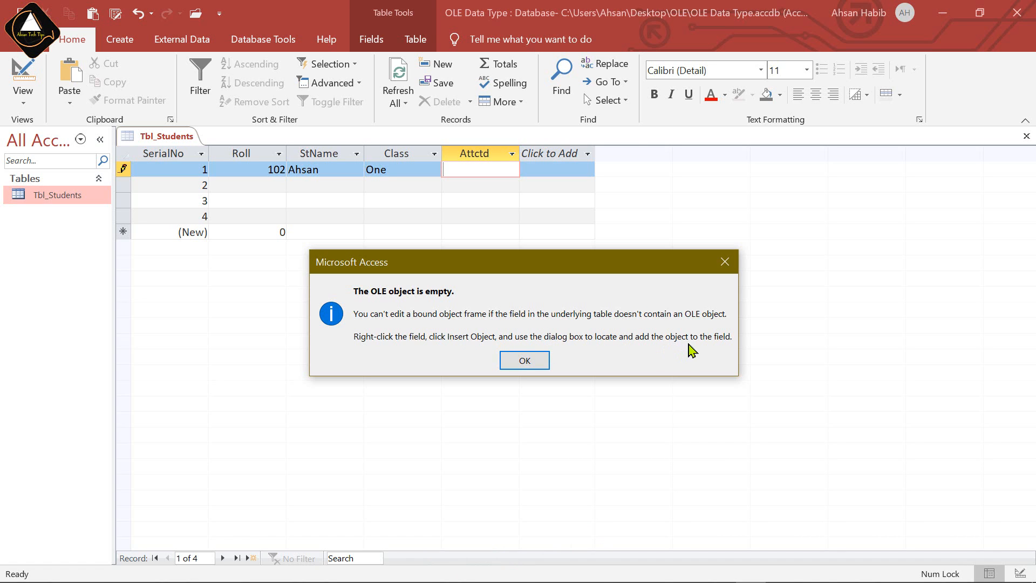
pyautogui.click(539, 361)
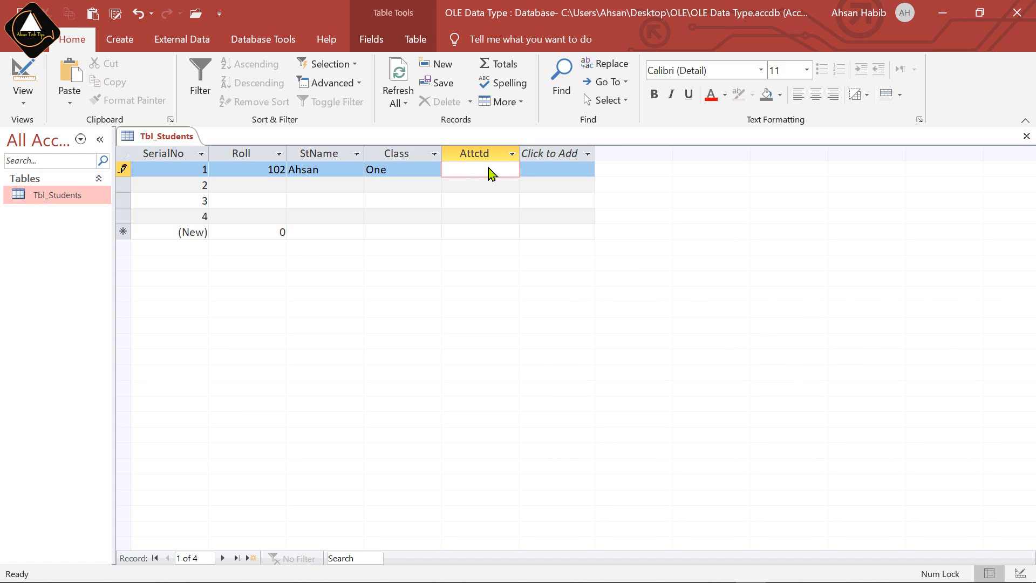
pyautogui.rightClick(488, 168)
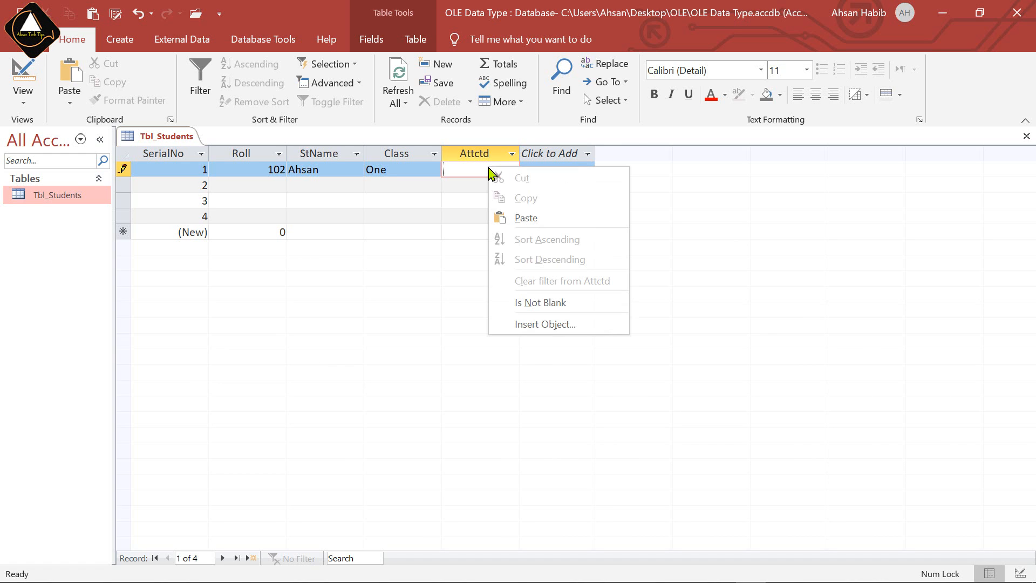
pyautogui.click(571, 324)
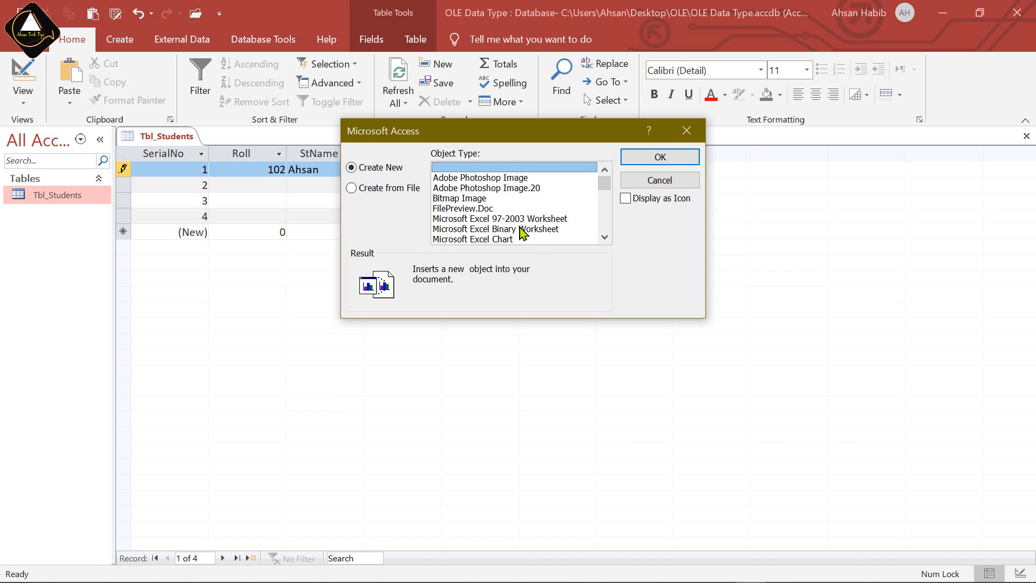
# Look through the list of object types available for creating a new object
pyautogui.scroll(-4, 526, 235)
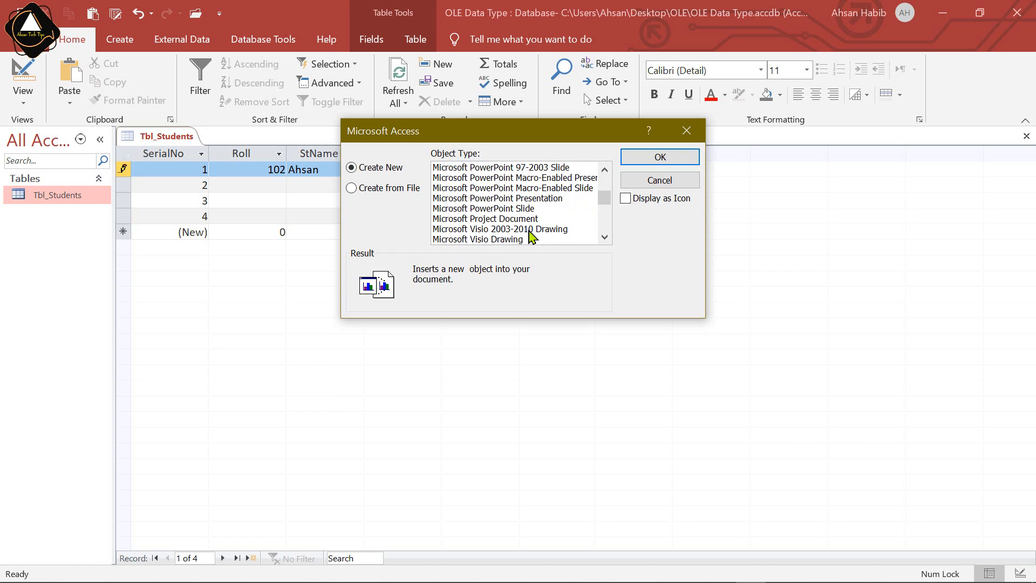
pyautogui.scroll(-2, 536, 221)
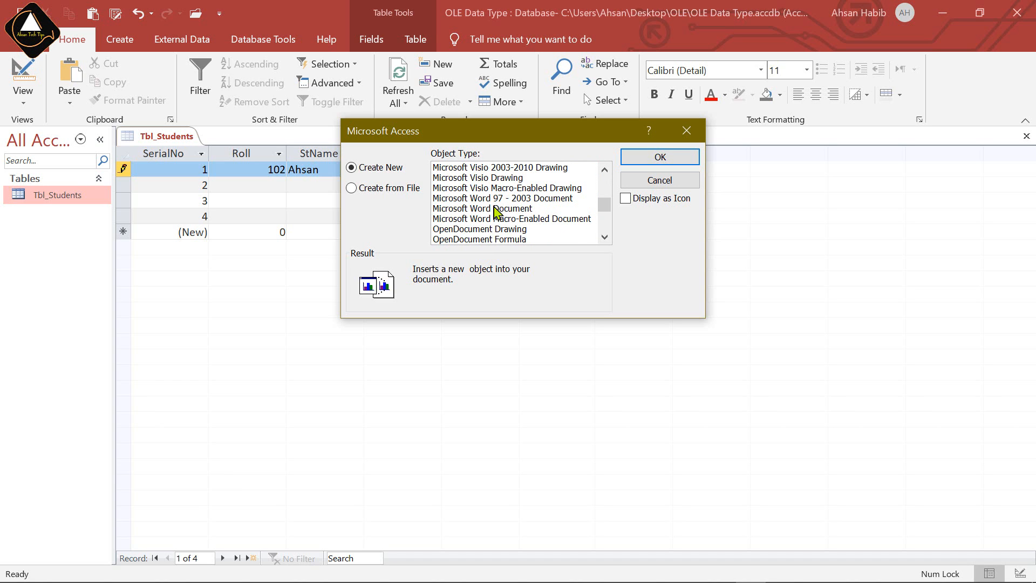
pyautogui.scroll(-2, 561, 211)
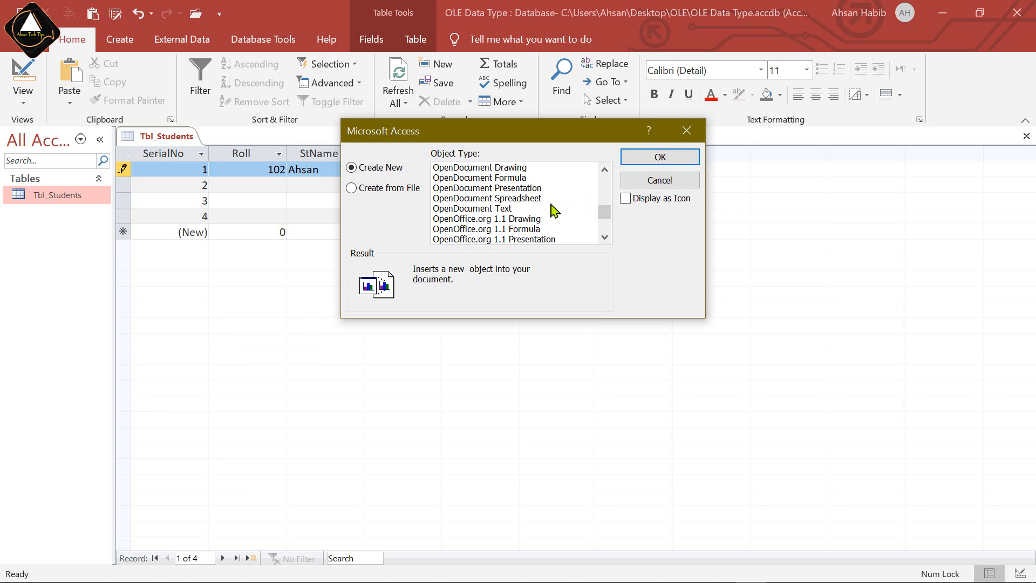
pyautogui.scroll(-1, 542, 237)
pyautogui.scroll(-1, 550, 232)
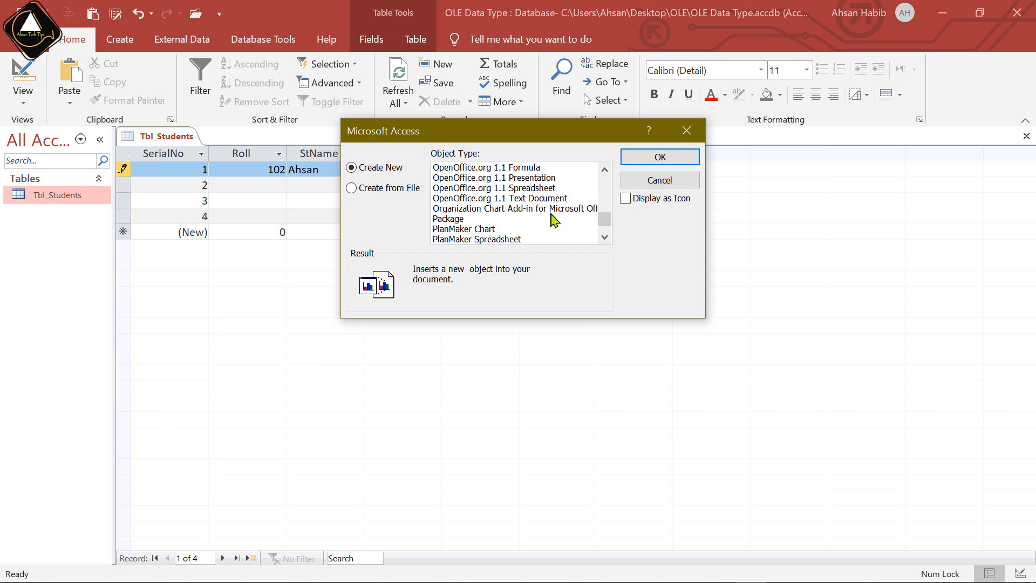
pyautogui.scroll(10, 553, 220)
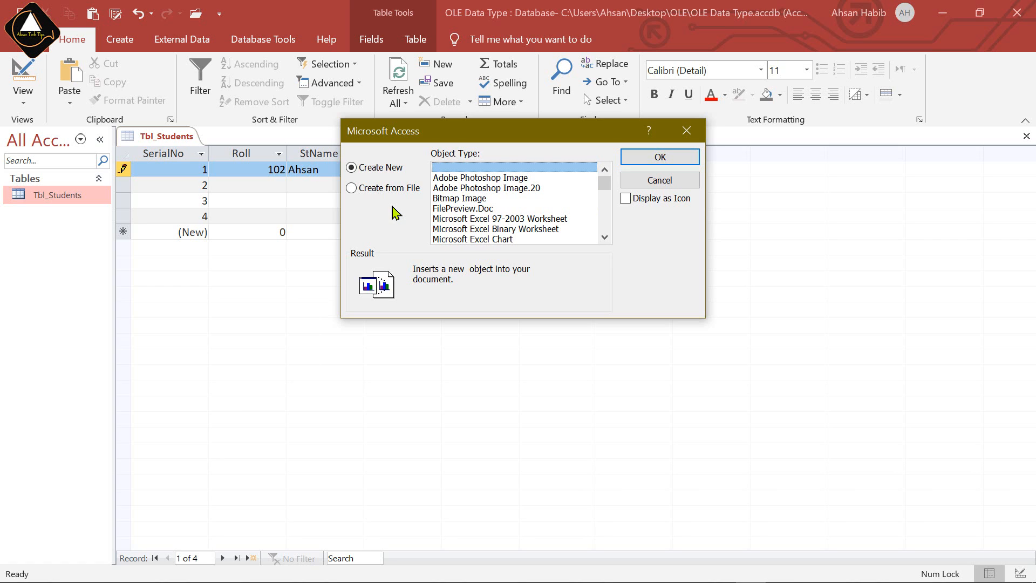
# Choose Create from File and select the PNG image named after the student in the Desktop's OLE folder as the source
pyautogui.click(354, 188)
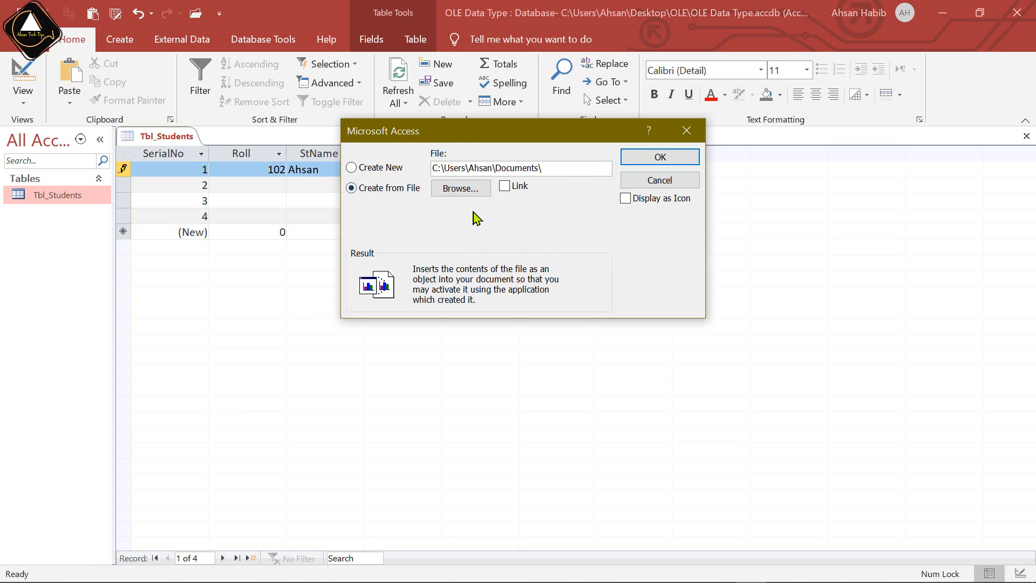
pyautogui.doubleClick(549, 165)
pyautogui.click(562, 163)
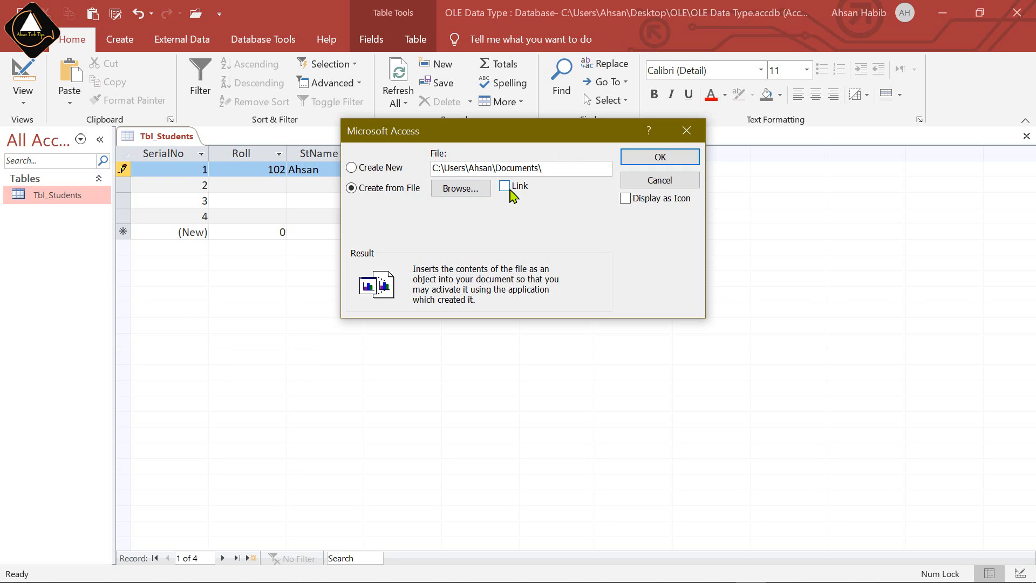
pyautogui.click(463, 192)
pyautogui.moveTo(495, 353); pyautogui.dragTo(497, 242)
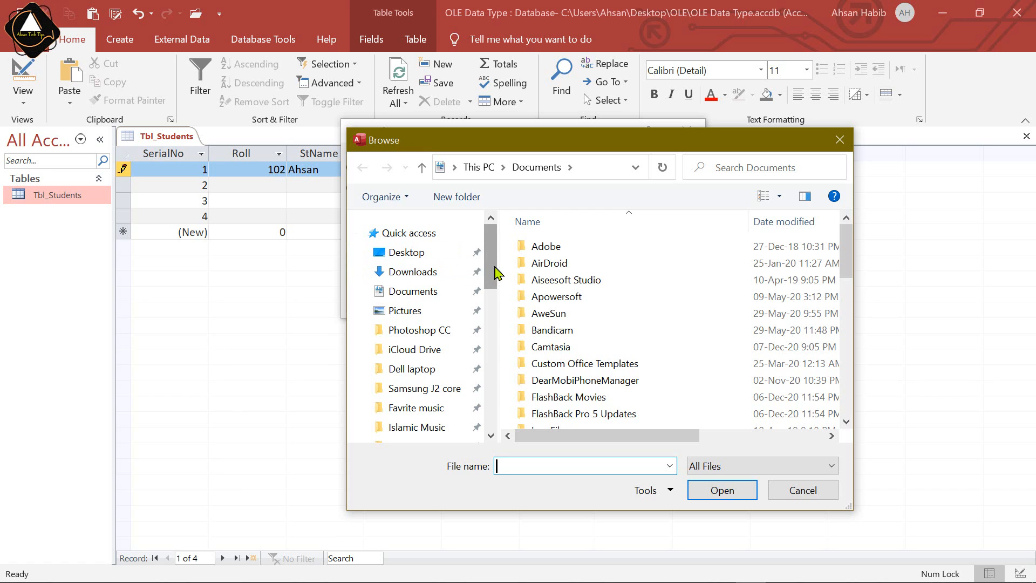
pyautogui.click(410, 252)
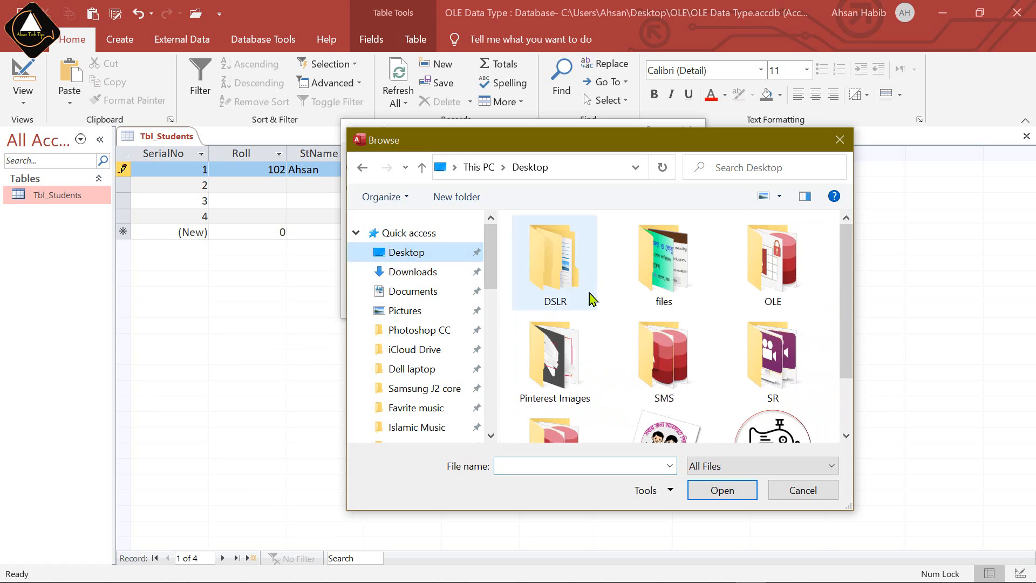
pyautogui.doubleClick(772, 259)
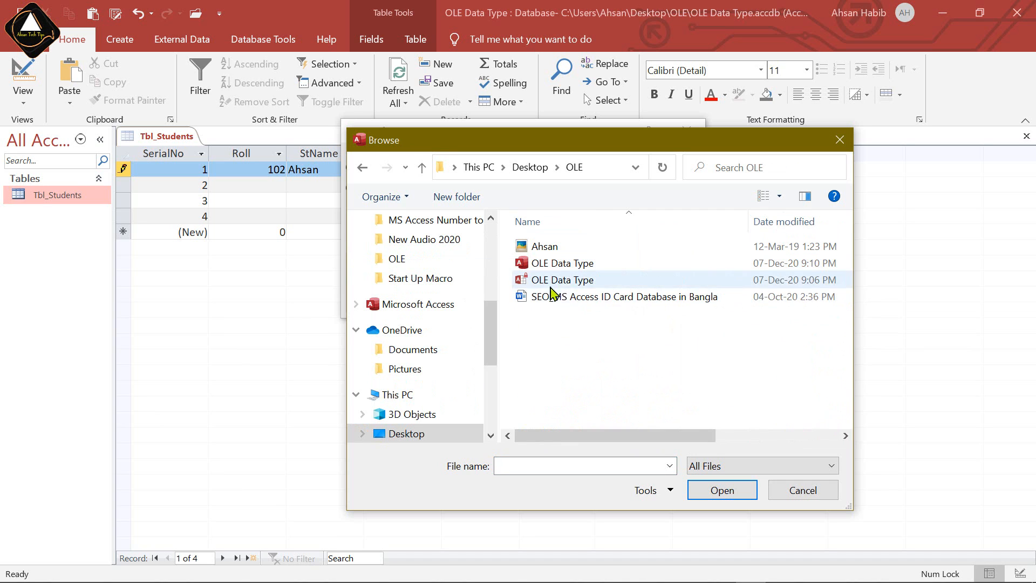
pyautogui.click(554, 247)
pyautogui.click(721, 490)
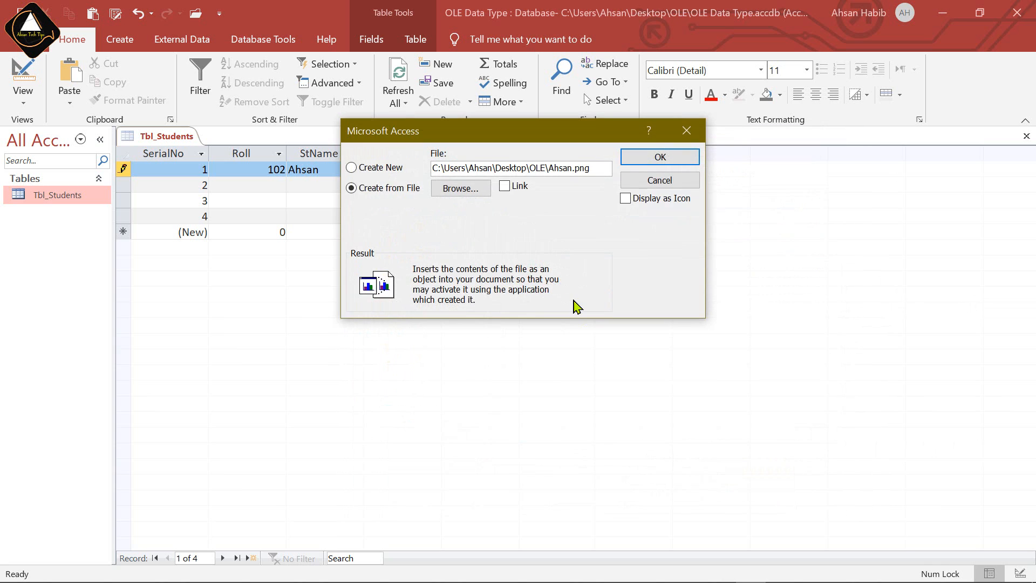
# Insert the chosen image into the first record's Attctd cell and open the embedded object to check the picture
pyautogui.click(683, 157)
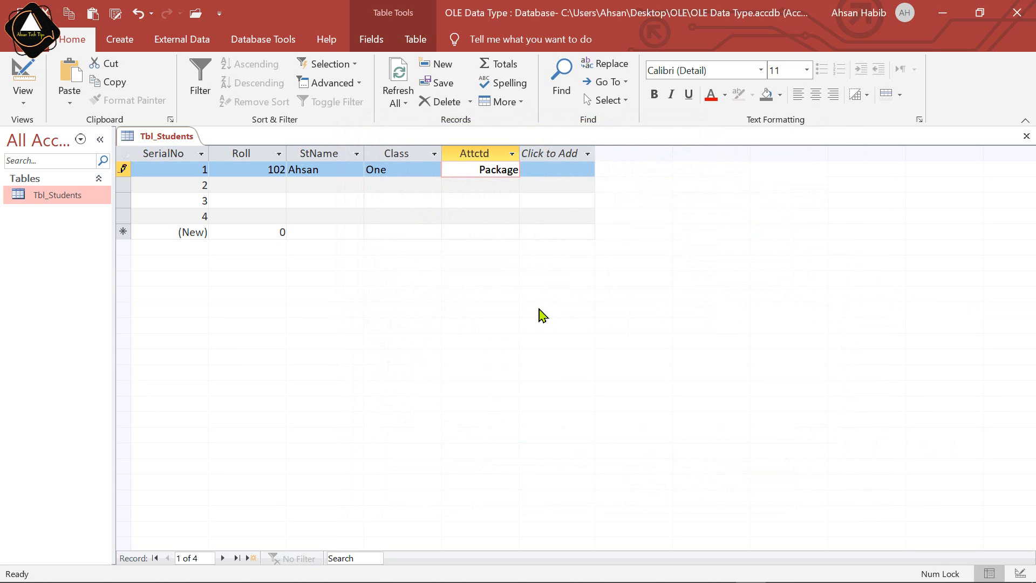
pyautogui.doubleClick(507, 173)
pyautogui.click(571, 303)
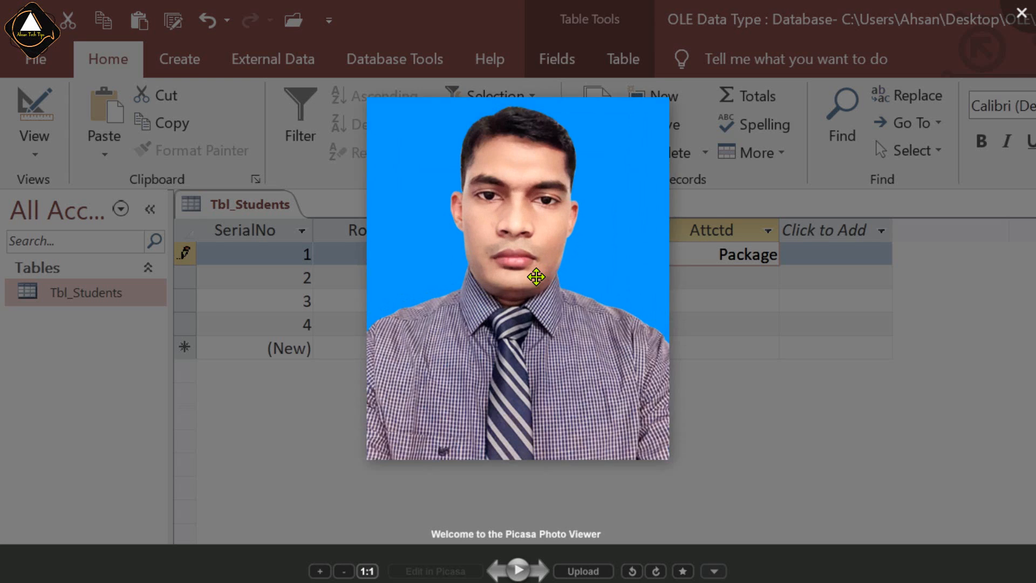
pyautogui.click(1021, 12)
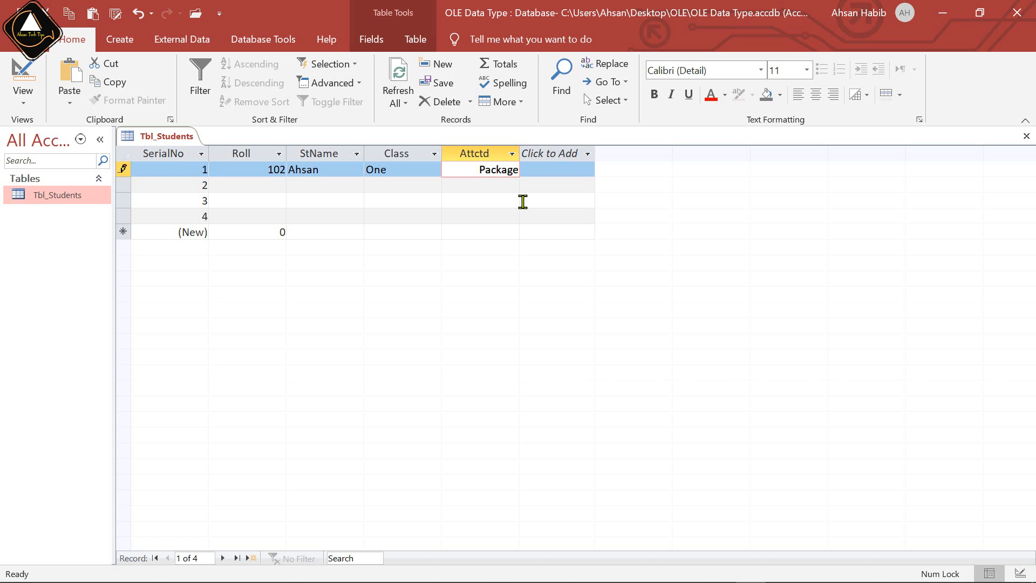
# Review the package commands available for the object embedded in the first record's Attctd cell
pyautogui.doubleClick(500, 169)
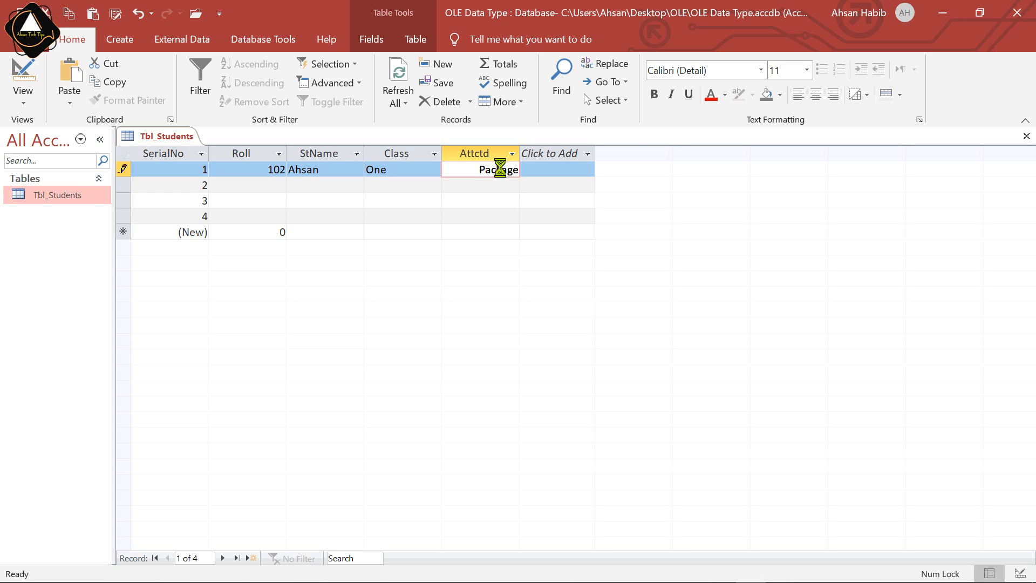
pyautogui.rightClick(500, 169)
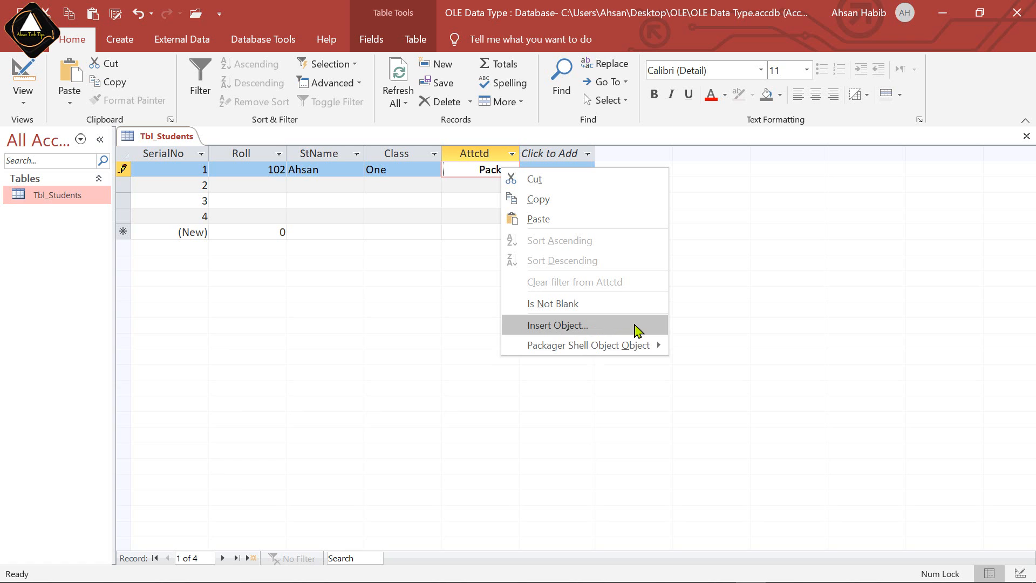
pyautogui.moveTo(579, 349)
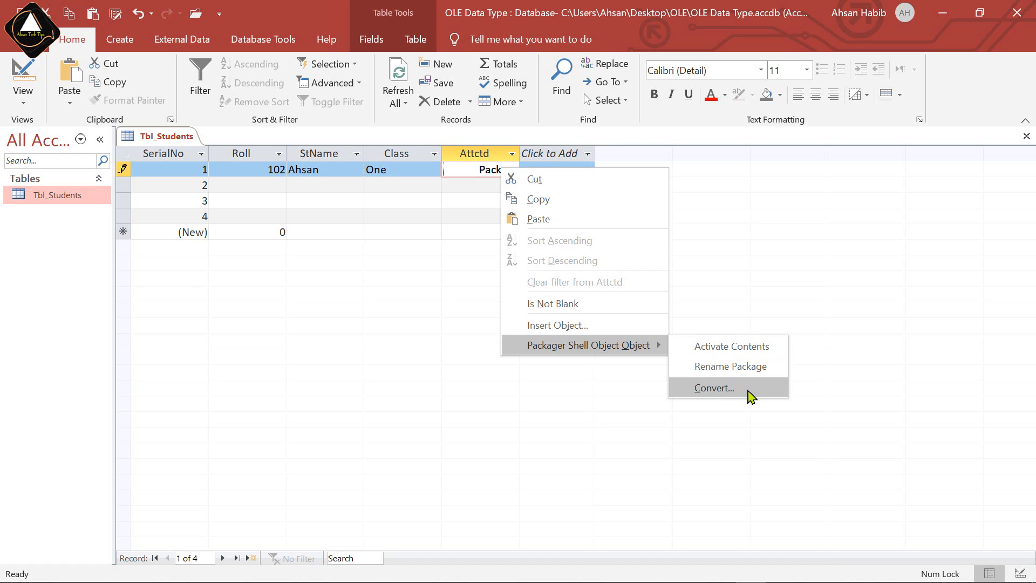
pyautogui.click(478, 207)
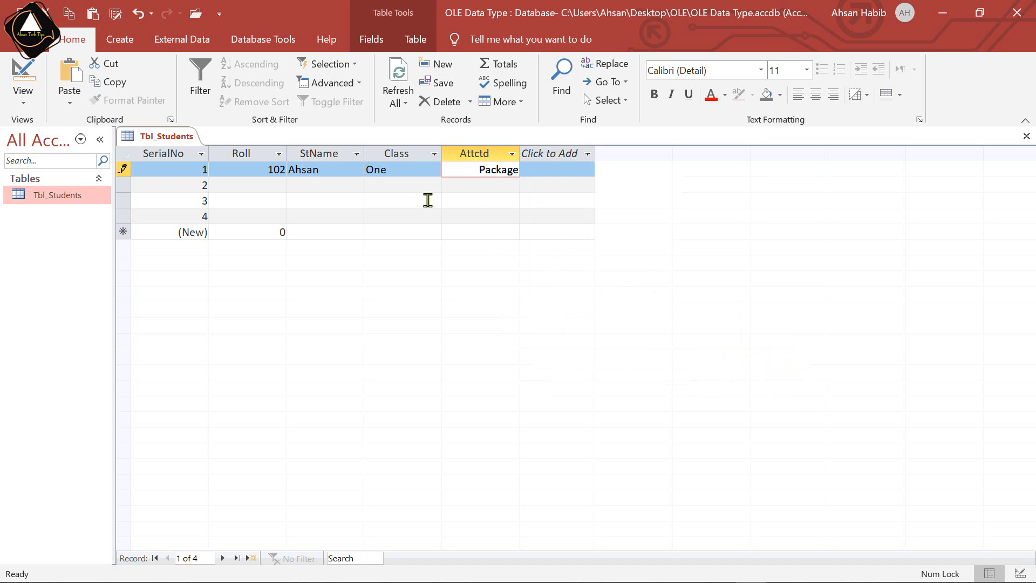
# Fill the second record with Roll 2020, the student's name and Class Two
pyautogui.click(294, 187)
pyautogui.click(275, 184)
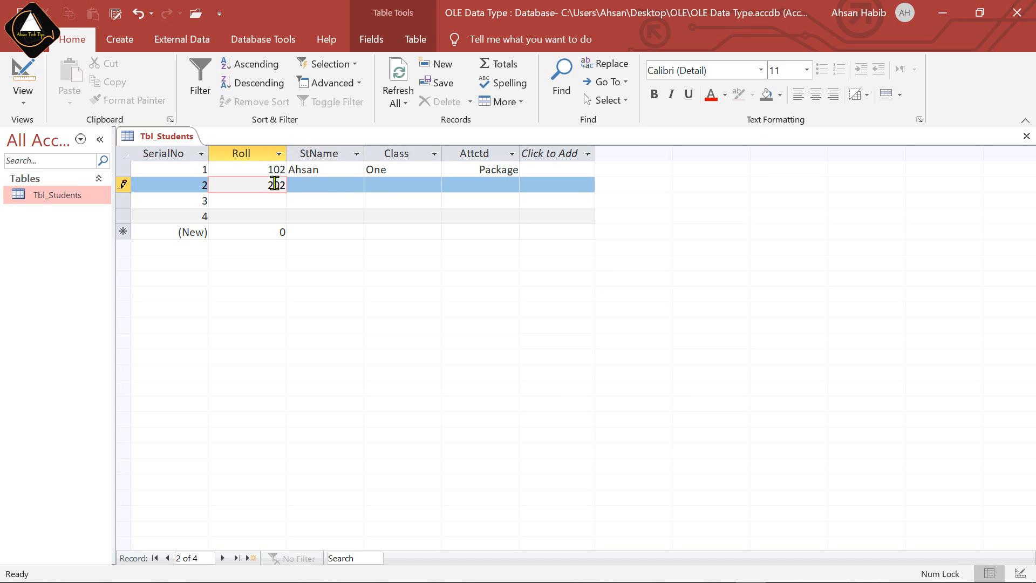
pyautogui.press('Tab')
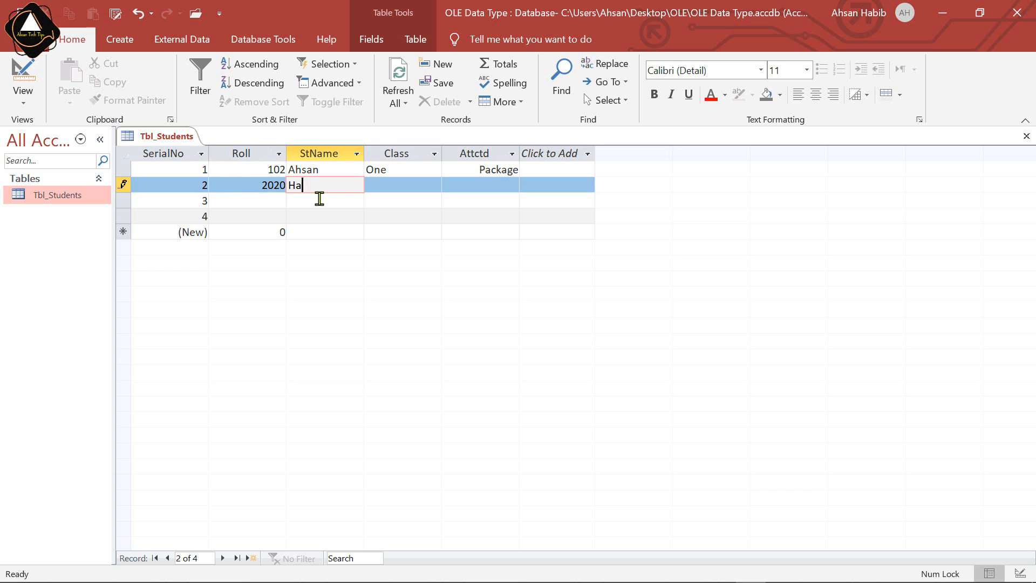
pyautogui.press('Tab')
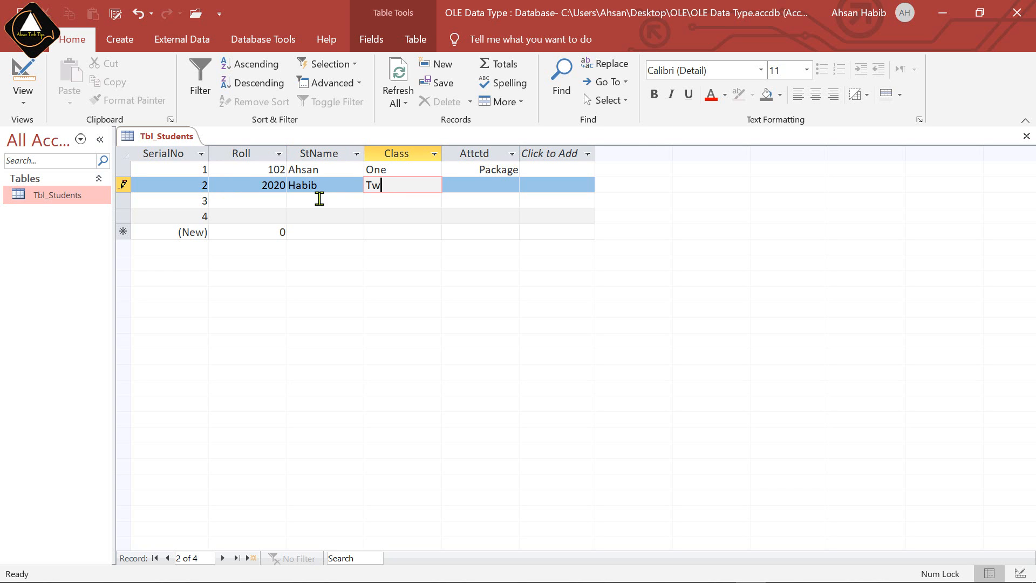
pyautogui.press('Tab')
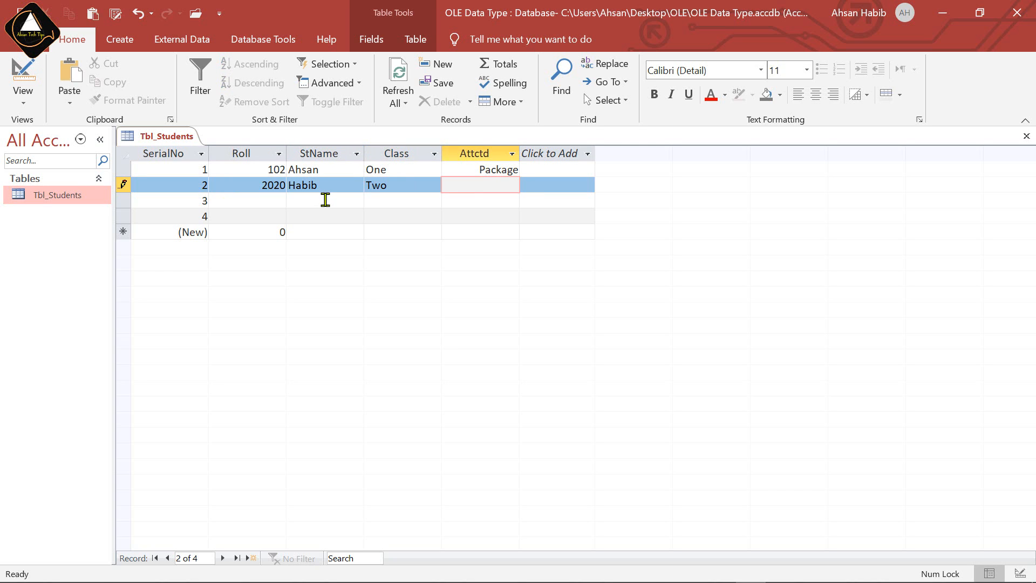
# Insert the Word file "SEO_MS Access ID Card Database in Bangla" from the OLE folder into the second record's Attctd cell
pyautogui.rightClick(503, 185)
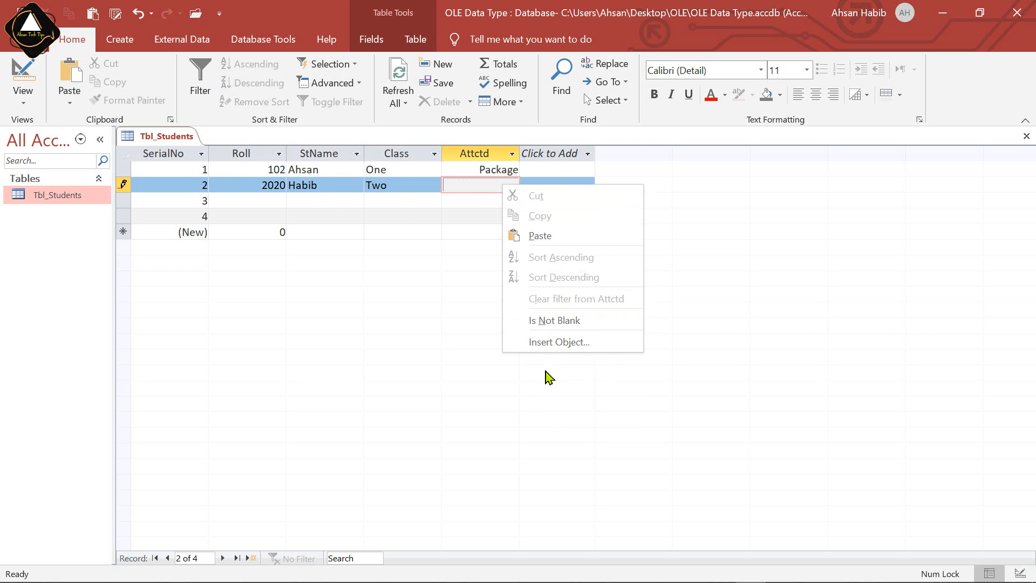
pyautogui.click(586, 347)
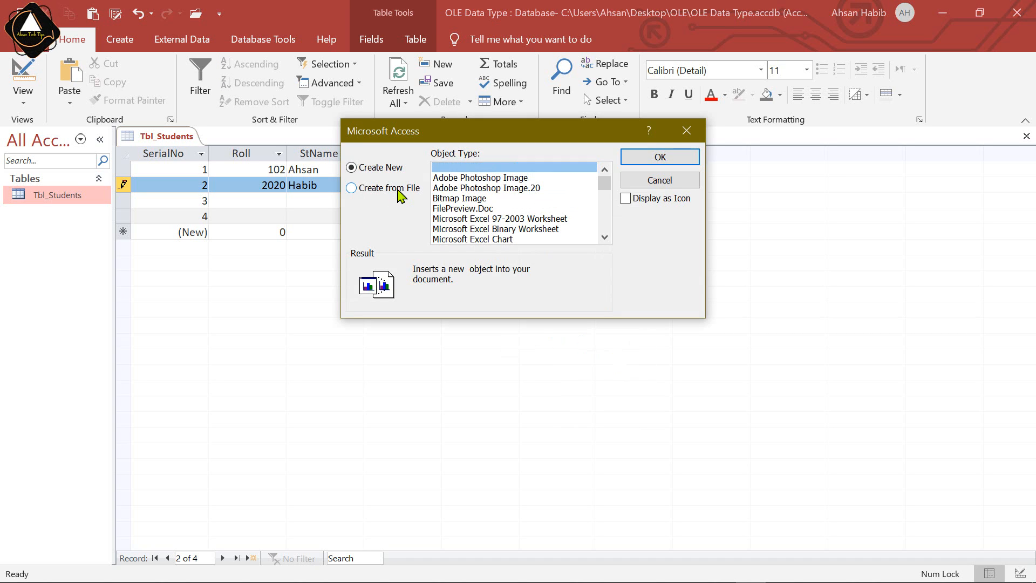
pyautogui.click(400, 189)
pyautogui.click(460, 188)
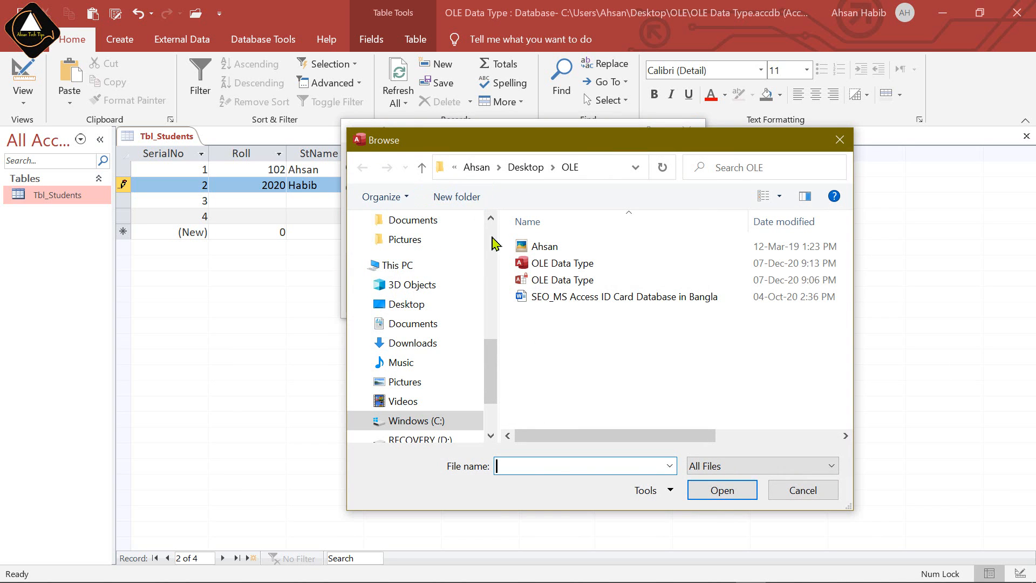
pyautogui.click(586, 298)
pyautogui.click(722, 490)
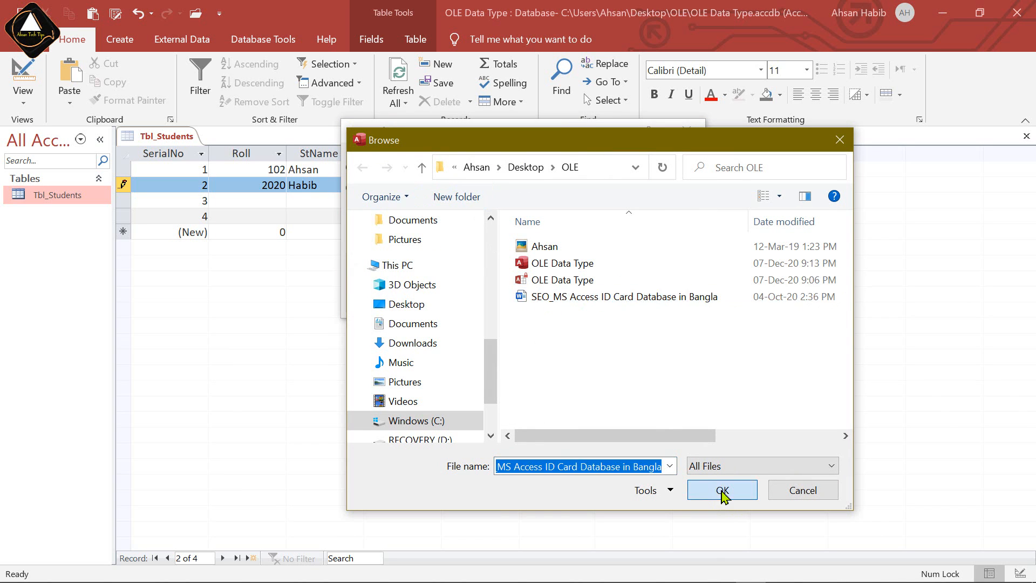
pyautogui.click(672, 163)
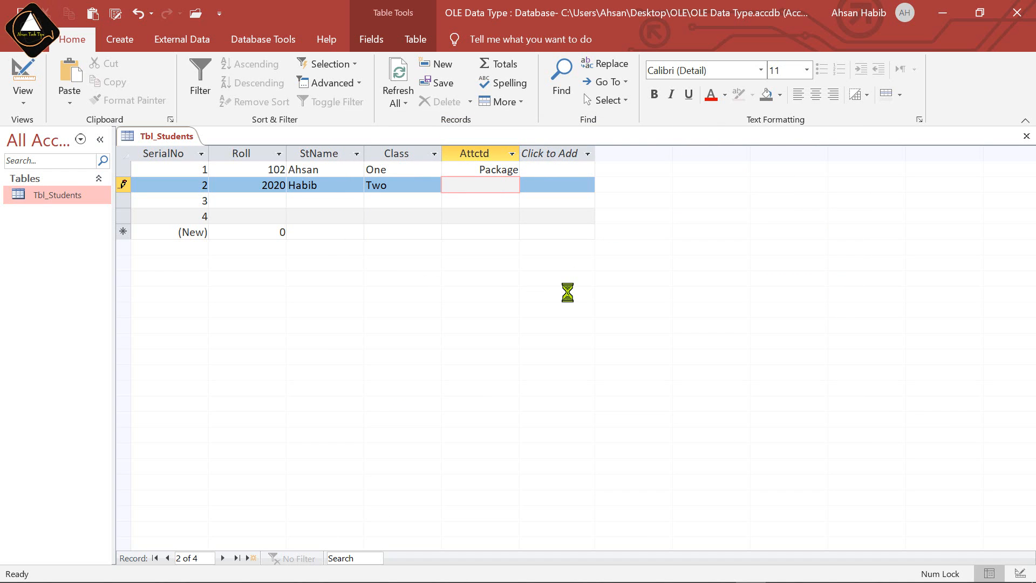
# Widen the Attctd column and open the second record's embedded Word document to check its contents
pyautogui.moveTo(520, 152); pyautogui.dragTo(652, 151)
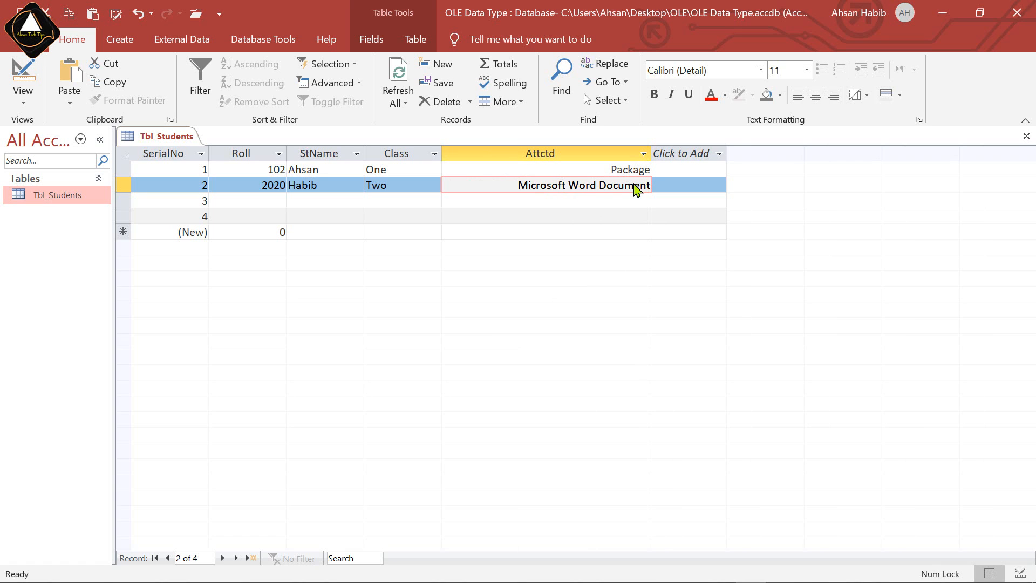
pyautogui.doubleClick(600, 185)
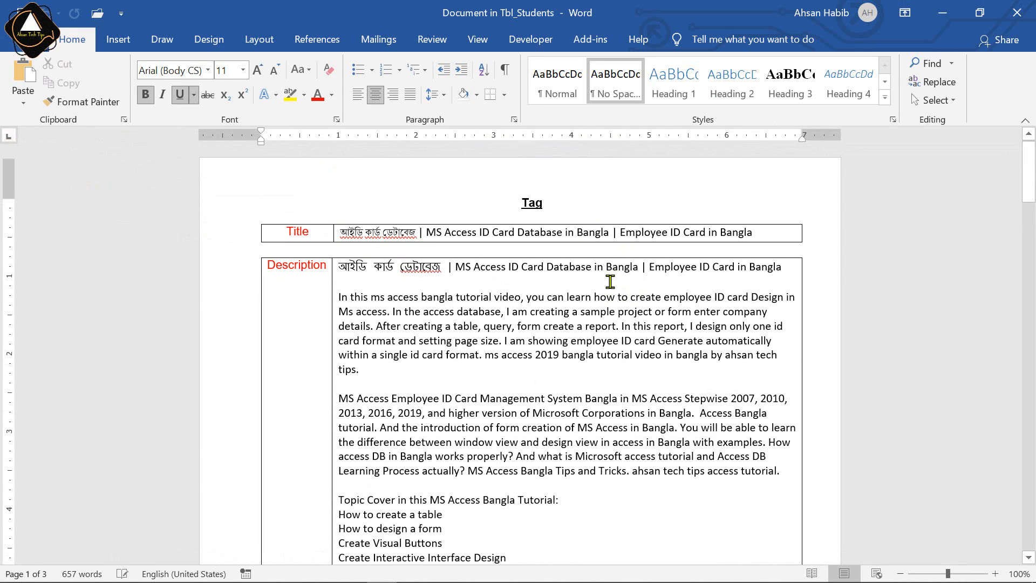
pyautogui.click(1017, 12)
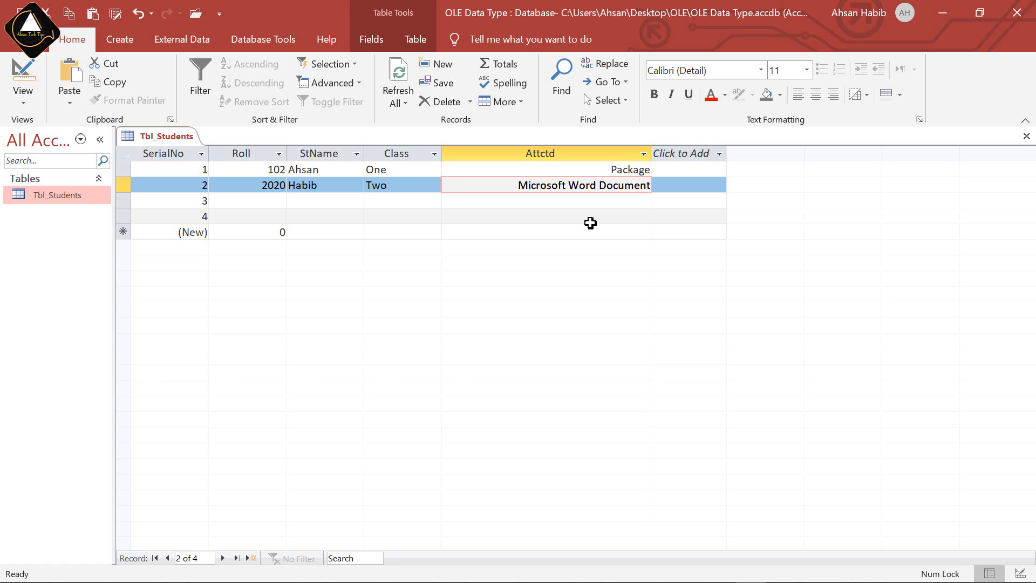
# Fill the third record with Roll 201, the student's name and Class One
pyautogui.press('Tab')
pyautogui.press('Tab')
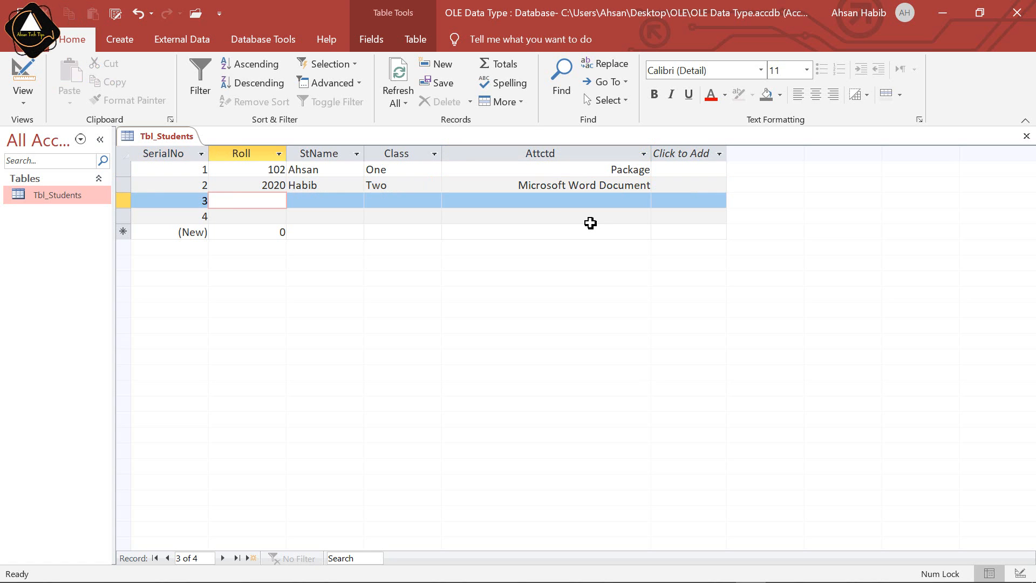
pyautogui.press('Tab')
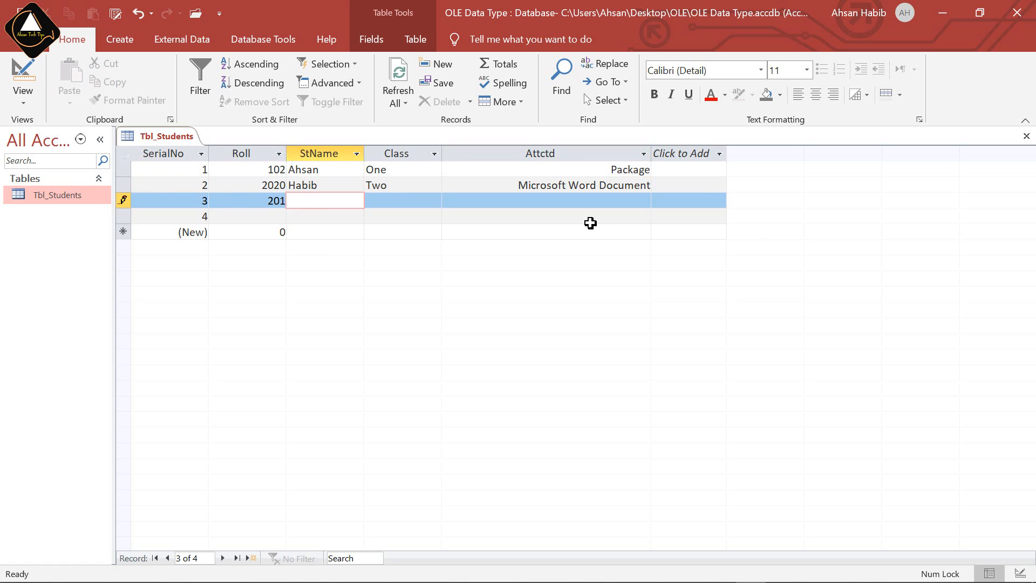
pyautogui.press('Tab')
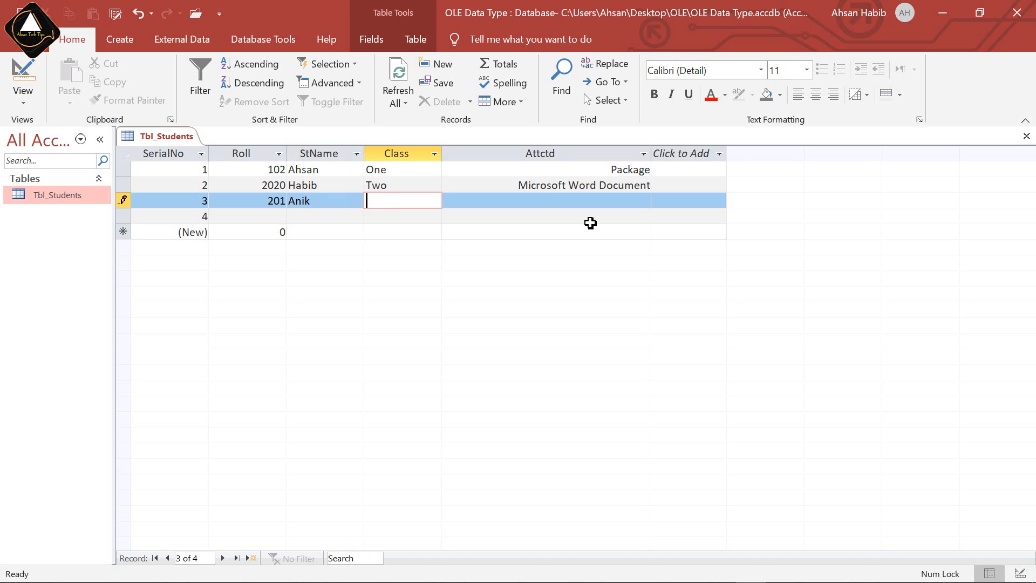
pyautogui.write('One')
pyautogui.press('Tab')
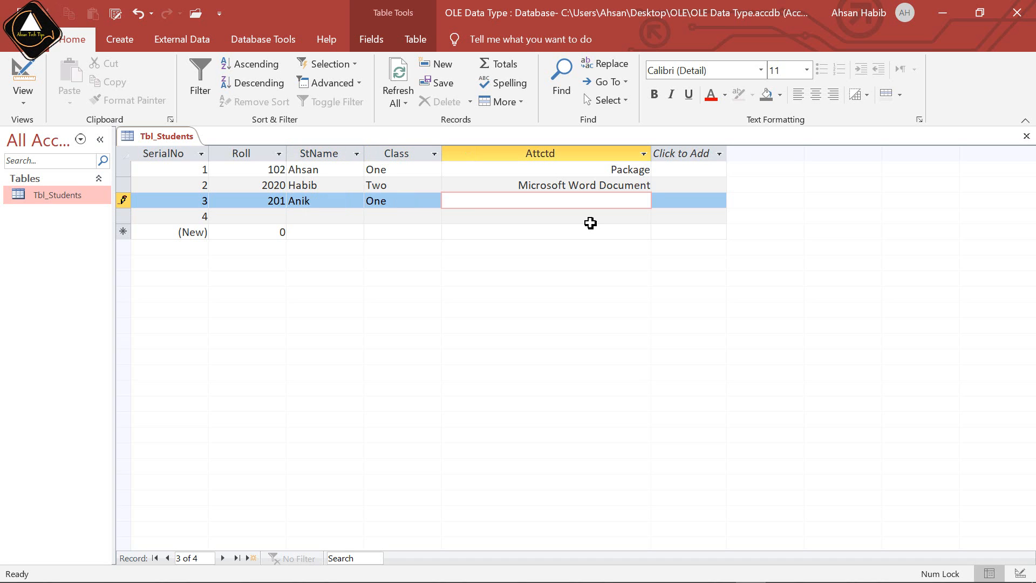
# Insert a newly created Bitmap Image object into the third record's Attctd cell
pyautogui.rightClick(629, 201)
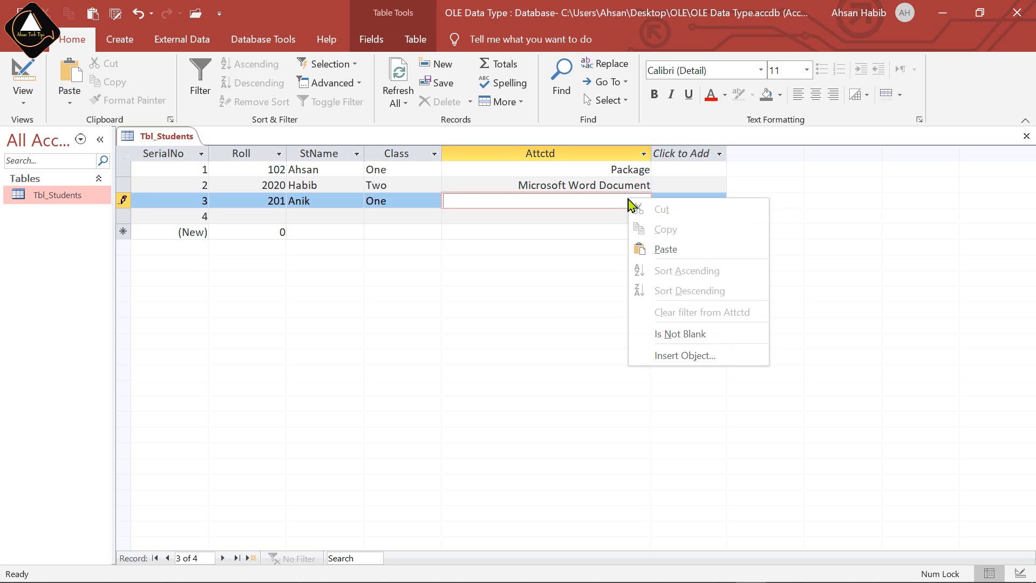
pyautogui.click(686, 356)
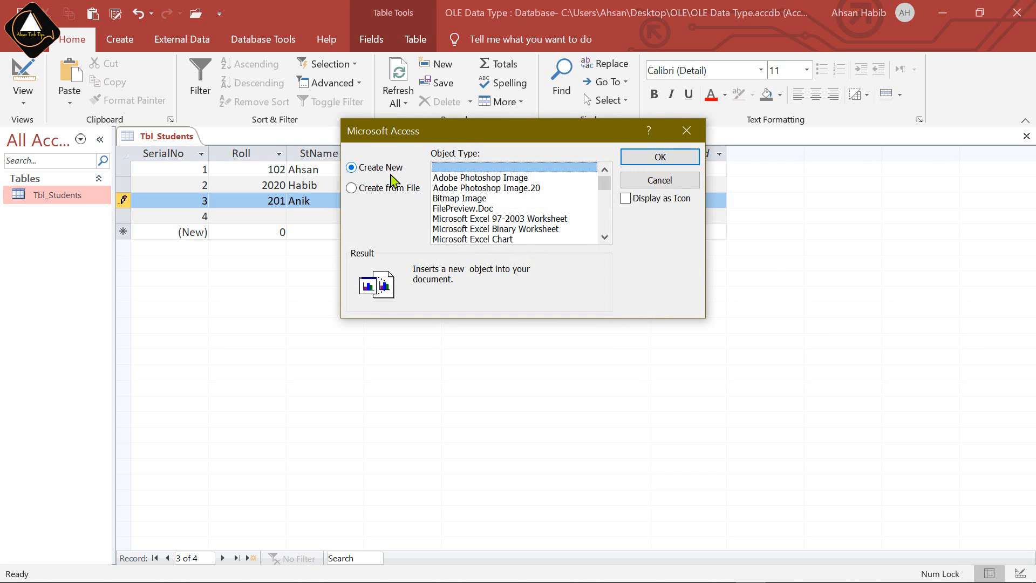
pyautogui.click(472, 200)
pyautogui.click(627, 158)
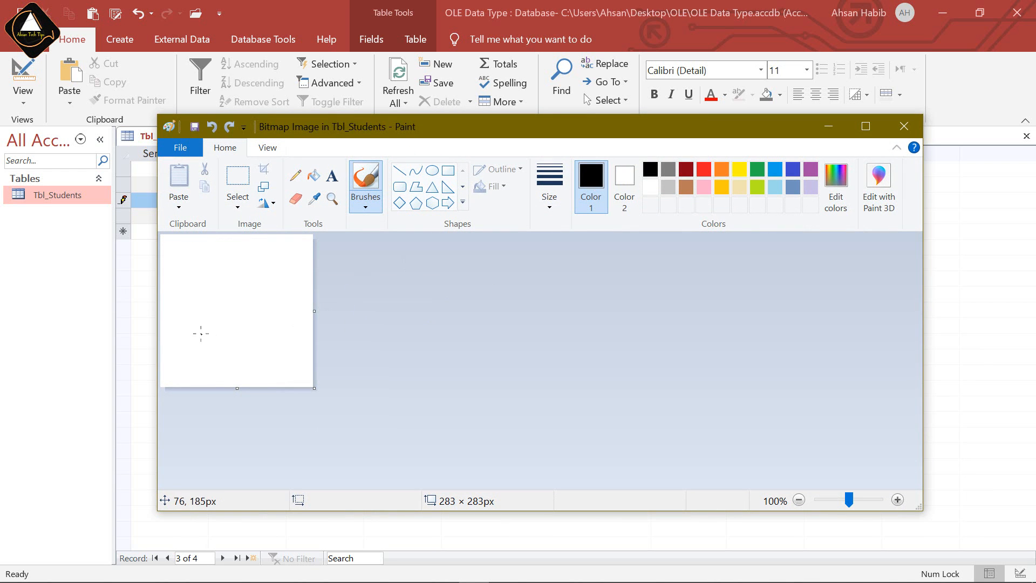
# Draw a black freehand scribble in the embedded bitmap, return to the table and reopen the object to check the drawing
pyautogui.moveTo(198, 327)
pyautogui.mouseDown()
pyautogui.moveTo(243, 289)
pyautogui.moveTo(311, 273)
pyautogui.mouseUp()
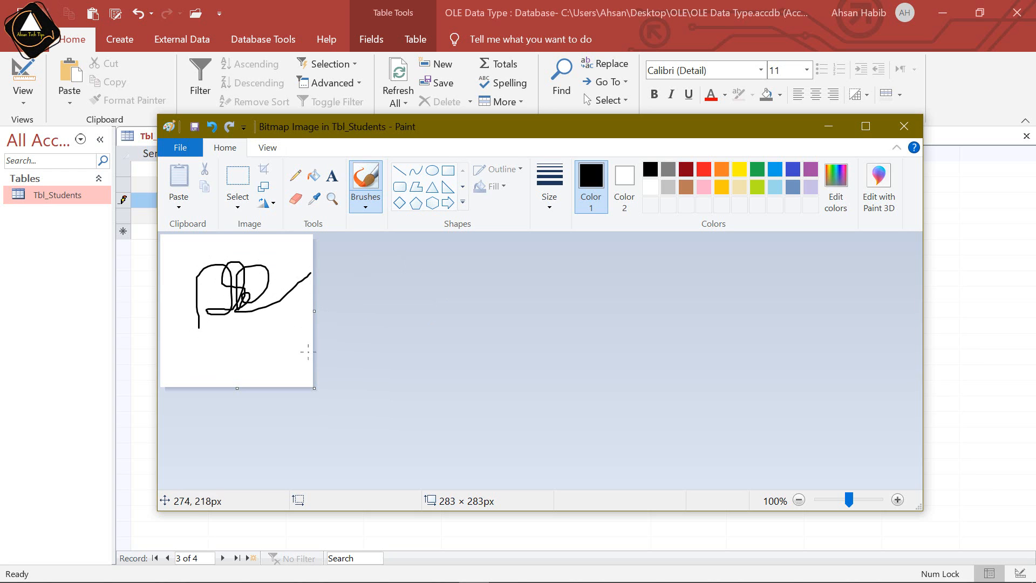
pyautogui.click(904, 127)
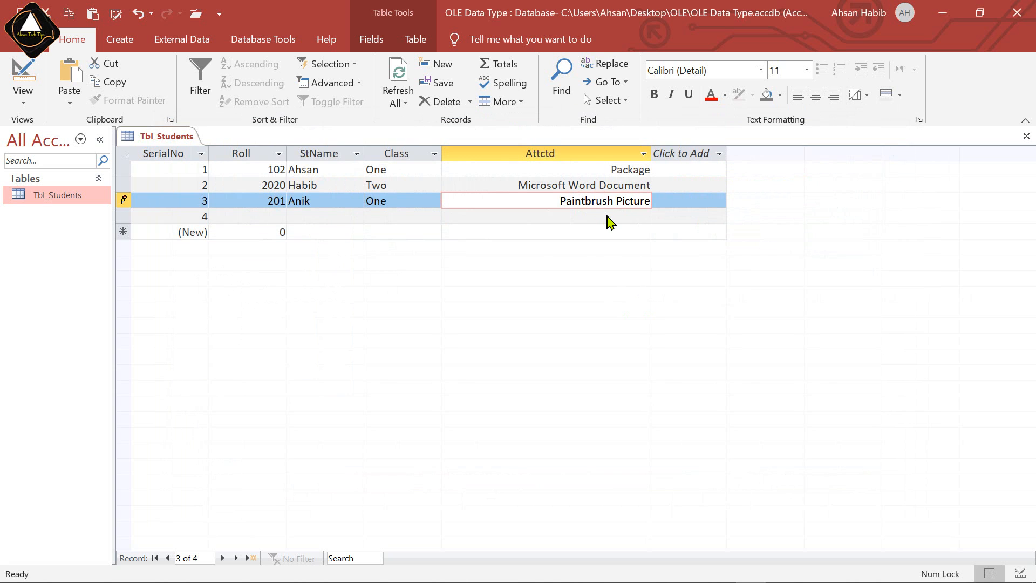
pyautogui.doubleClick(618, 202)
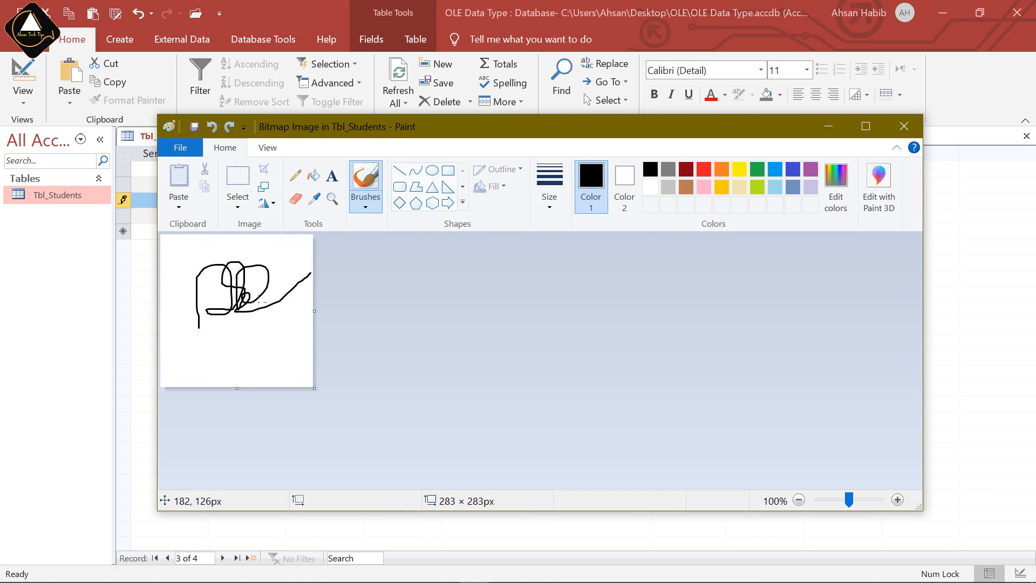
pyautogui.click(903, 126)
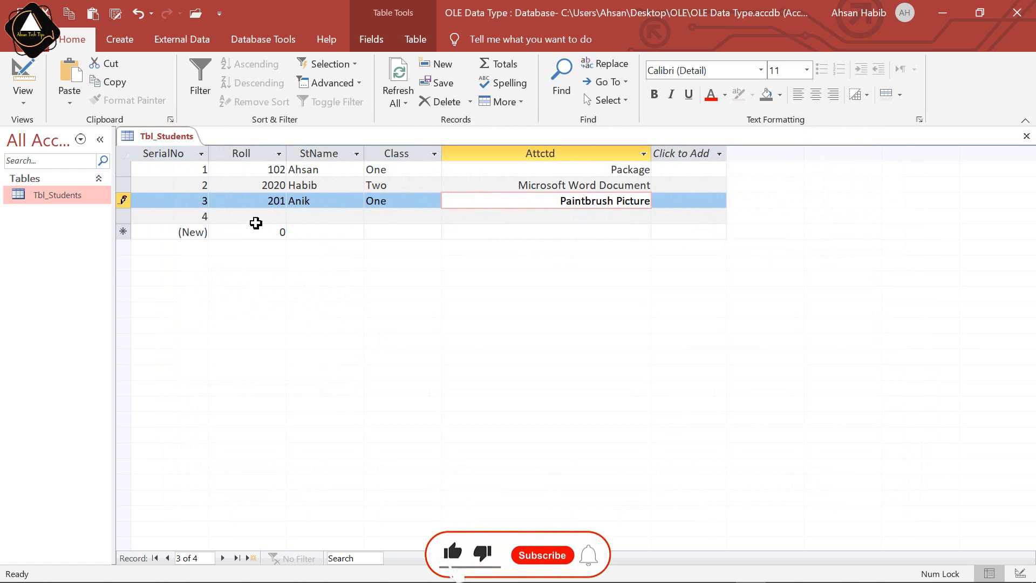
# Fill the fourth record with Roll 10111, the student's name and Class Two
pyautogui.click(253, 218)
pyautogui.write('10111')
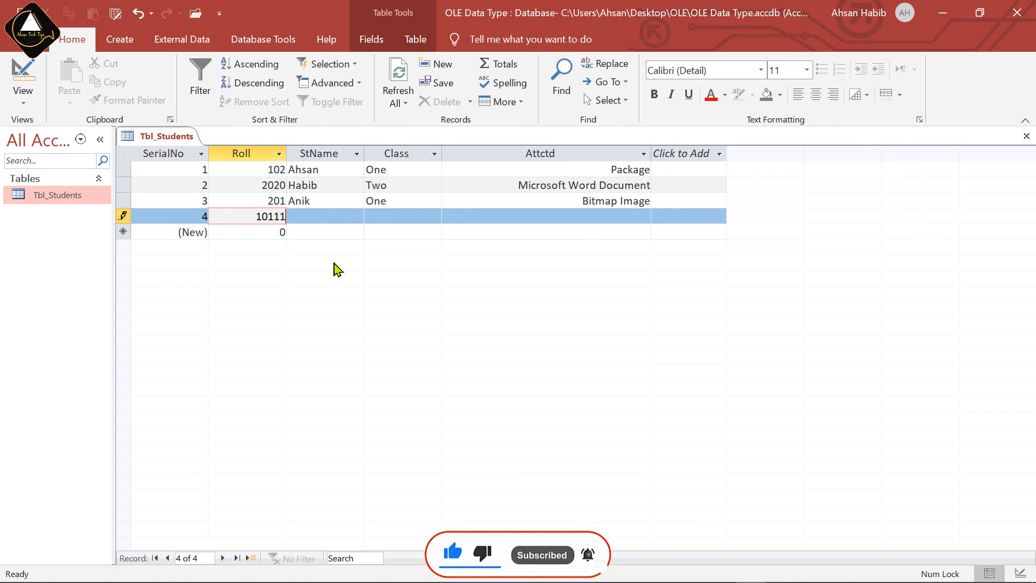
pyautogui.press('Tab')
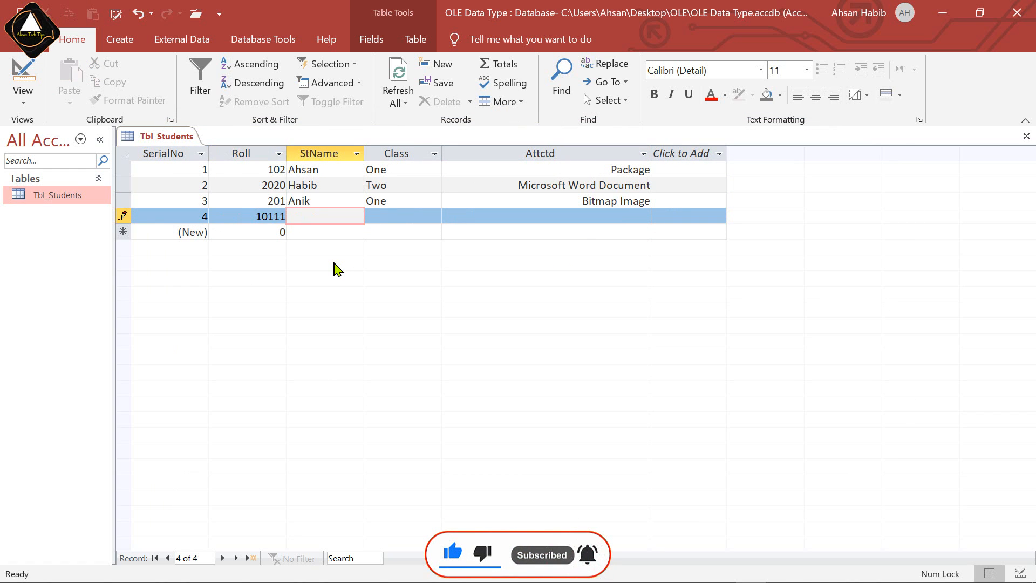
pyautogui.write('Ashan')
pyautogui.press('BackSpace')
pyautogui.press('BackSpace')
pyautogui.press('BackSpace')
pyautogui.press('BackSpace')
pyautogui.press('BackSpace')
pyautogui.write('Kabib')
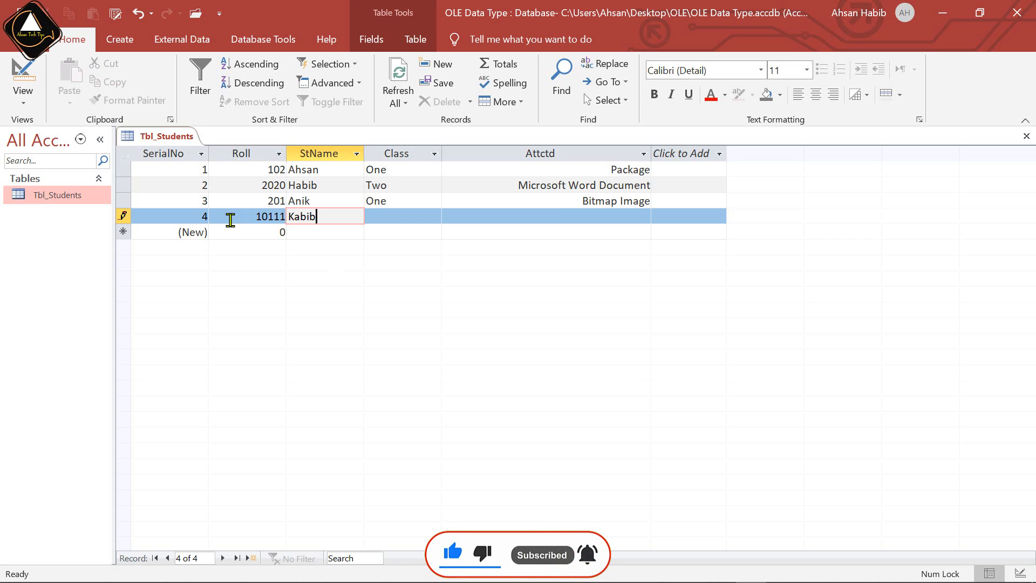
pyautogui.press('Tab')
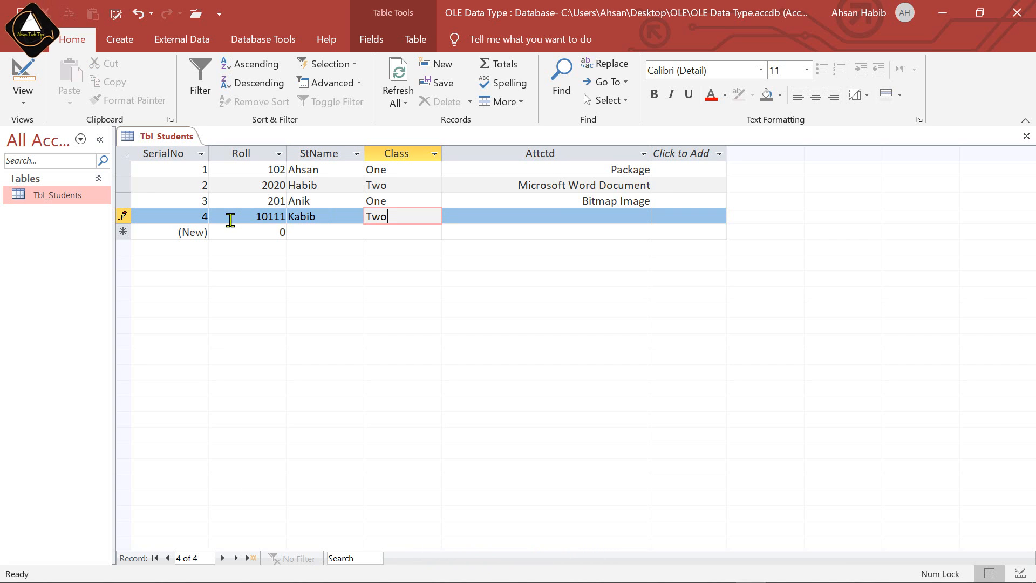
# Start inserting an object from file in the fourth record's Attctd cell, choosing the PNG image in the OLE folder
pyautogui.press('Tab')
pyautogui.rightClick(555, 214)
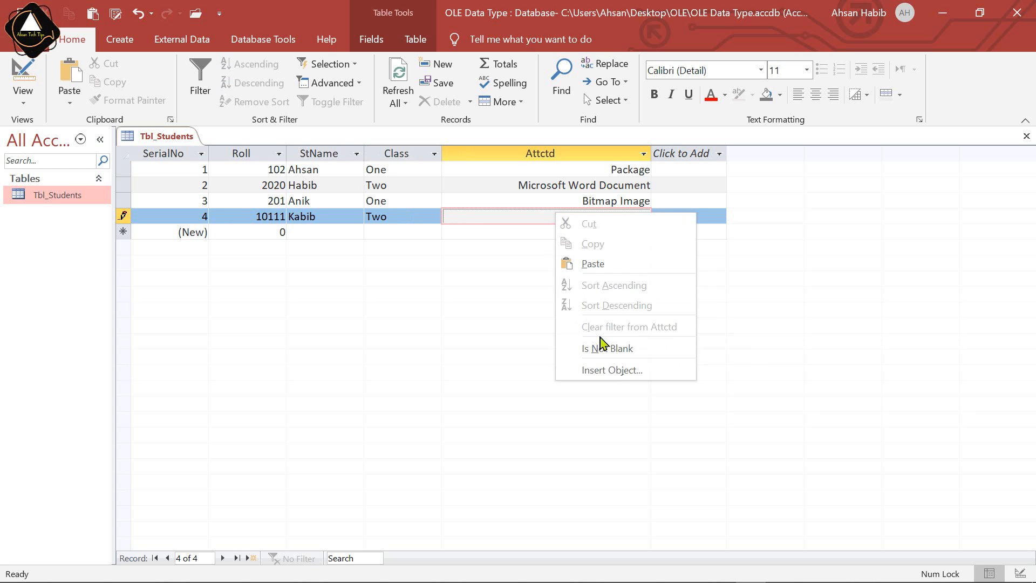
pyautogui.click(614, 369)
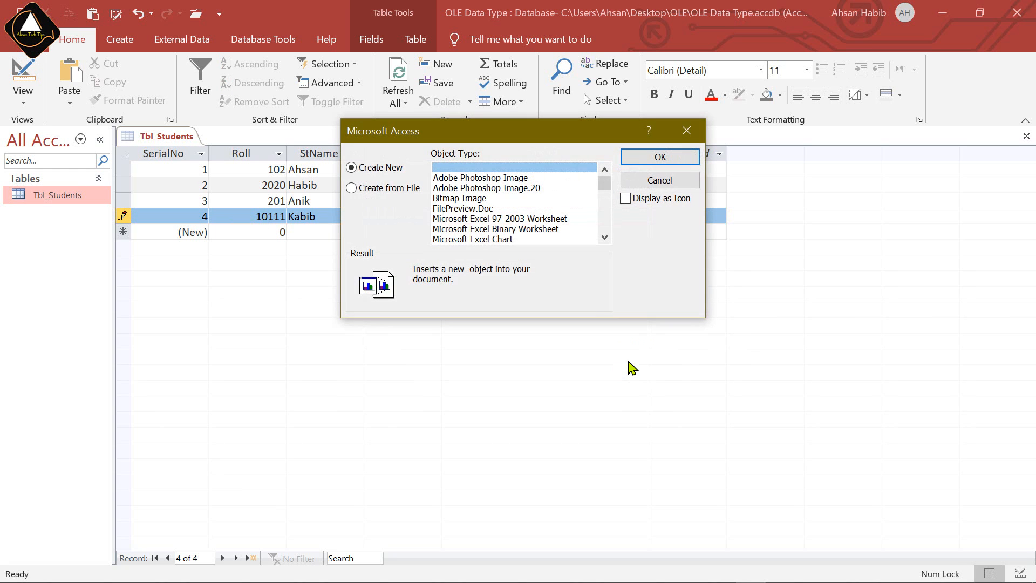
pyautogui.click(376, 191)
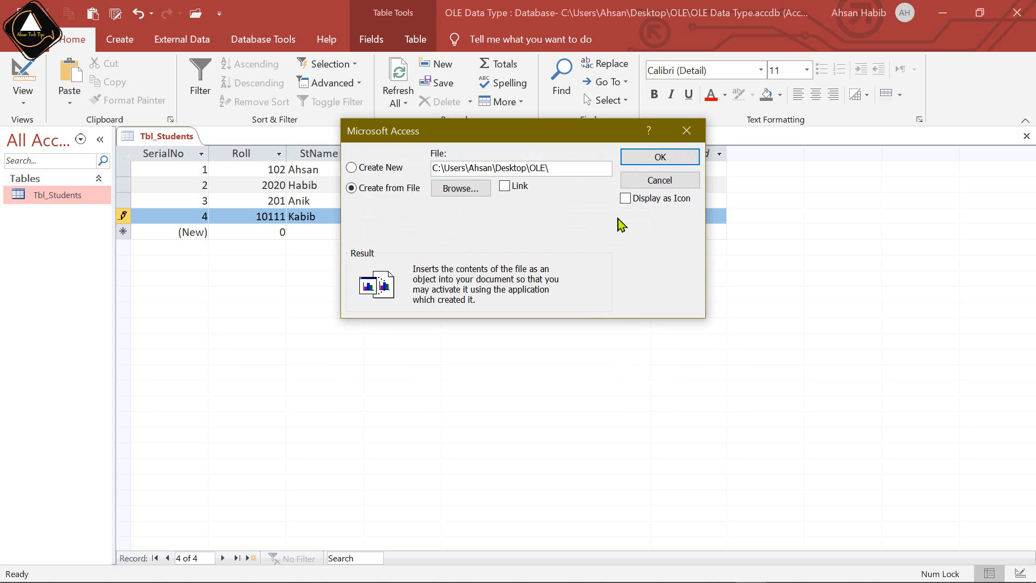
pyautogui.click(459, 192)
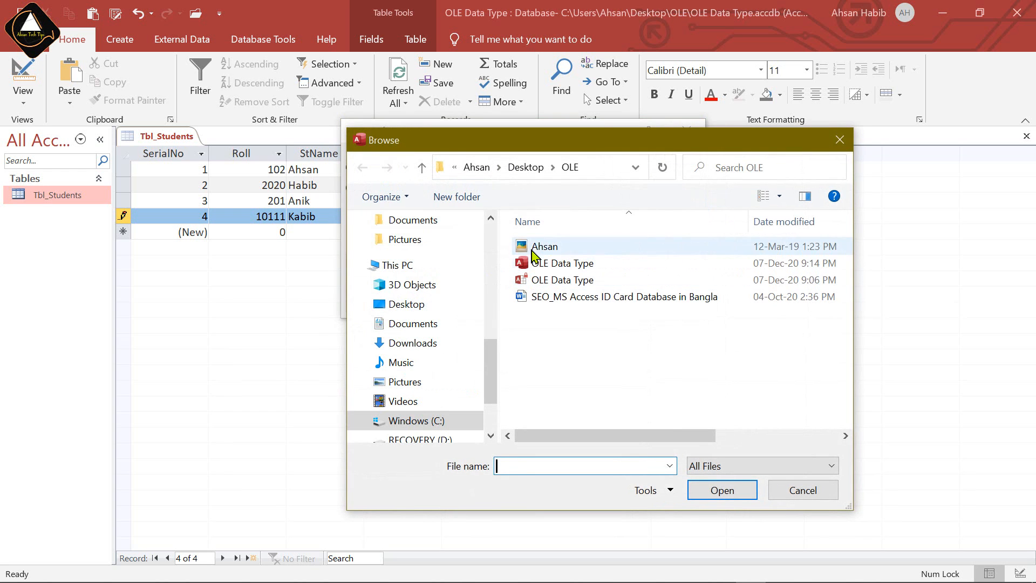
pyautogui.click(540, 247)
pyautogui.click(732, 491)
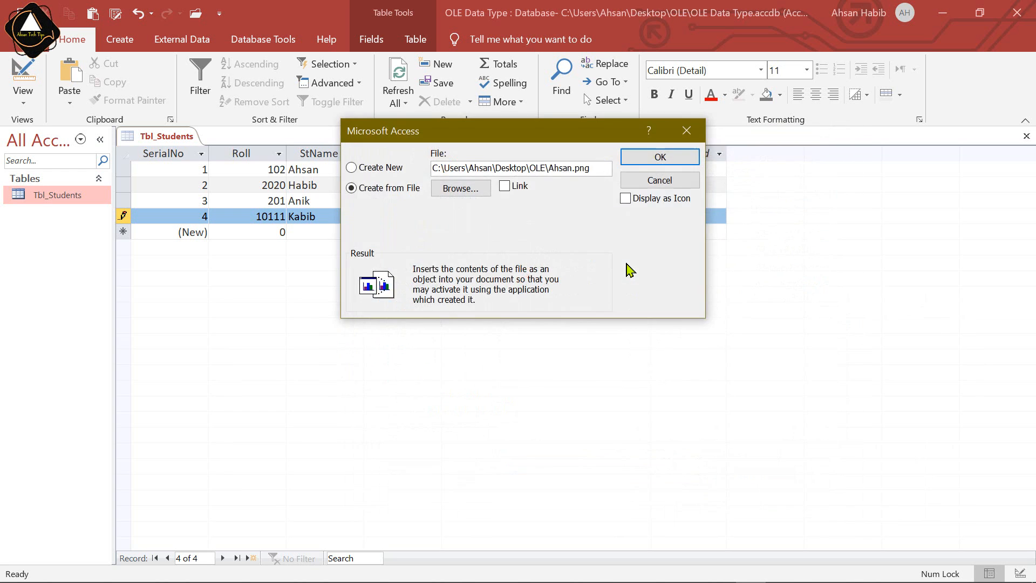
# Set the image object to display as an icon, keep the current icon and insert it into the record
pyautogui.click(626, 200)
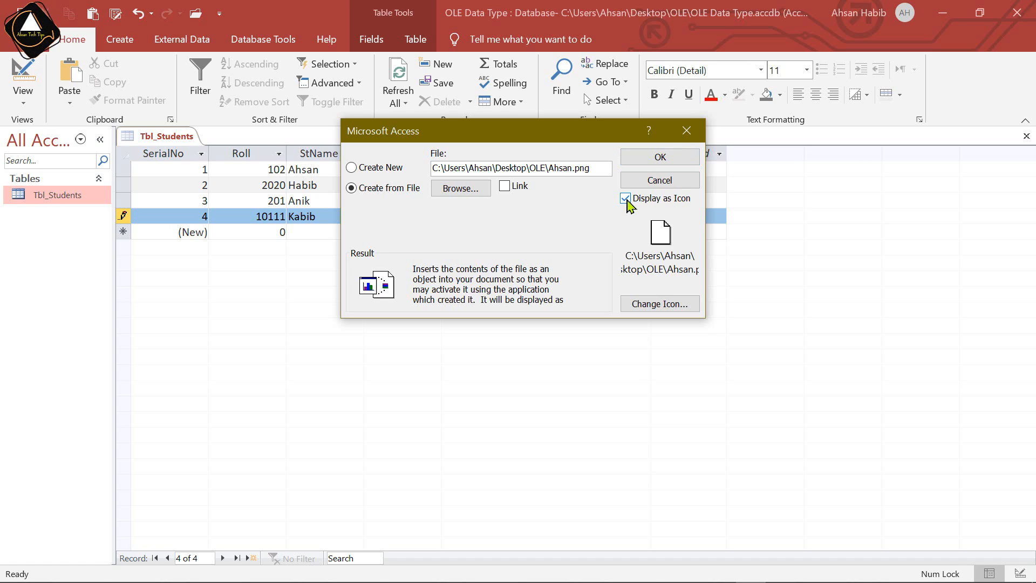
pyautogui.click(660, 304)
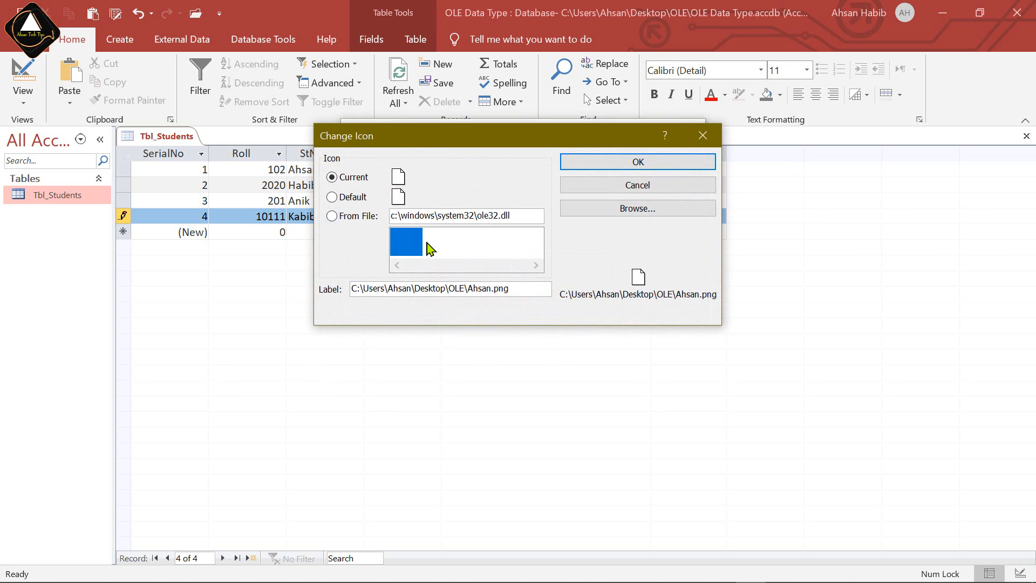
pyautogui.click(666, 213)
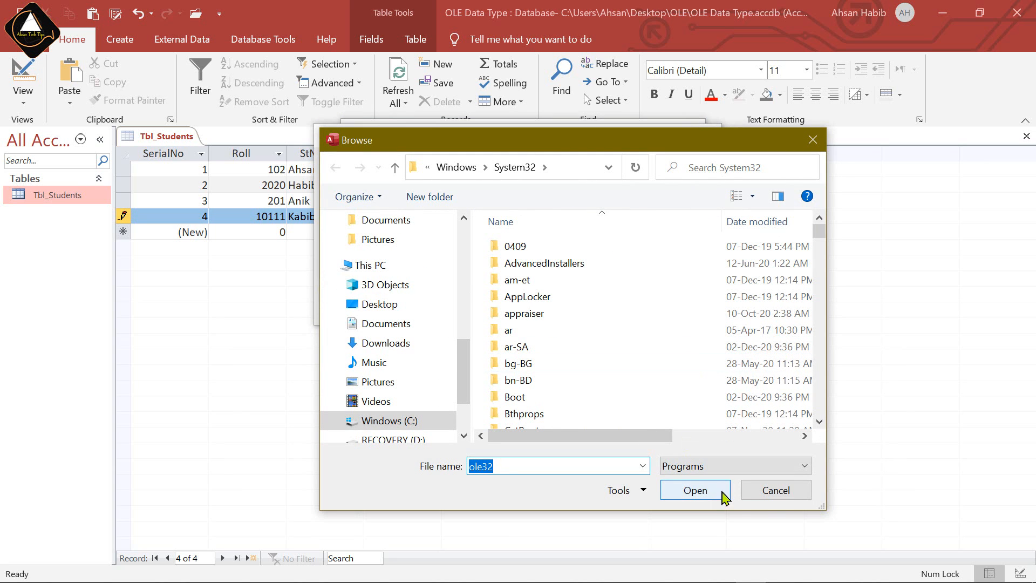
pyautogui.click(781, 491)
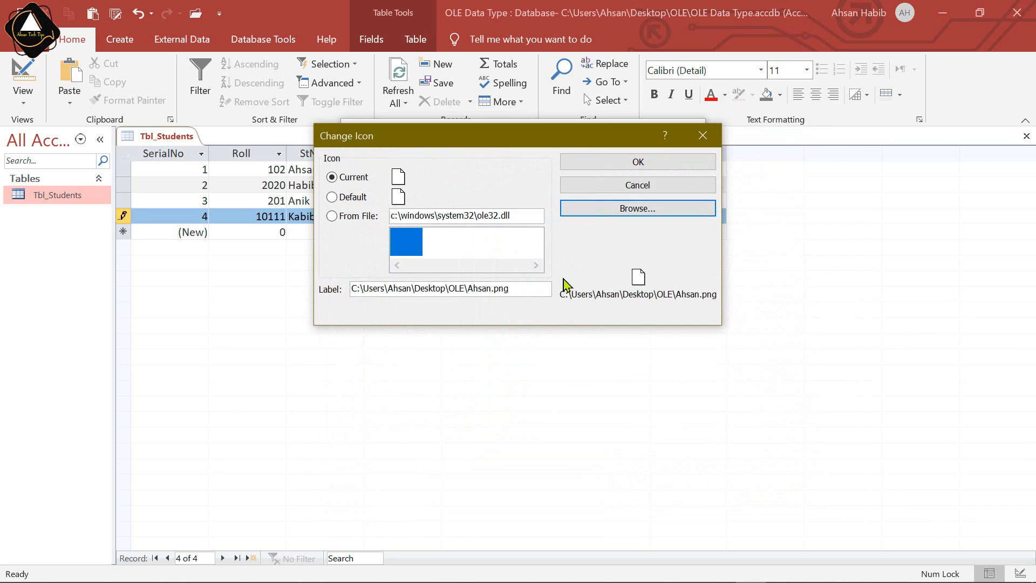
pyautogui.click(627, 163)
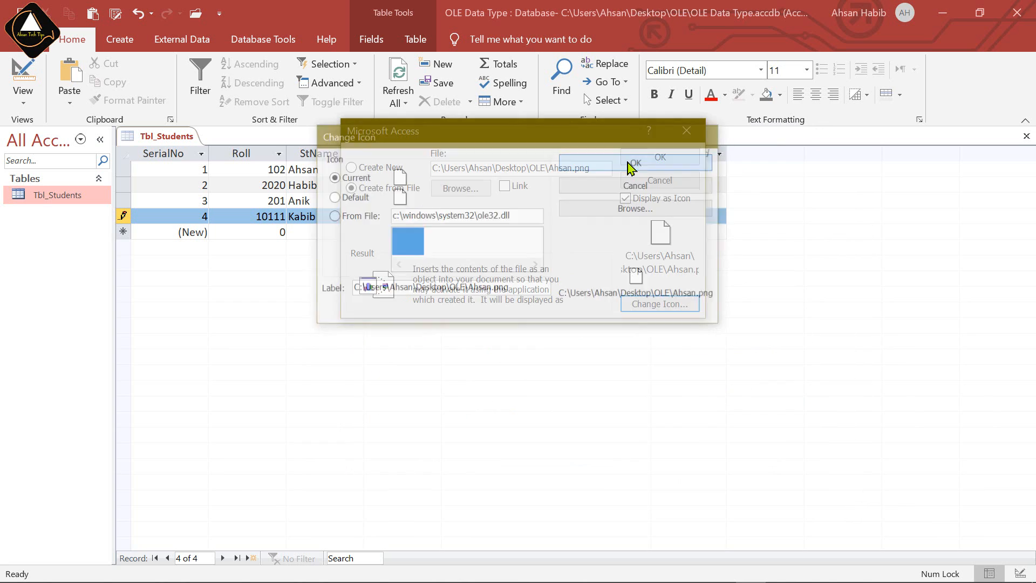
pyautogui.click(628, 161)
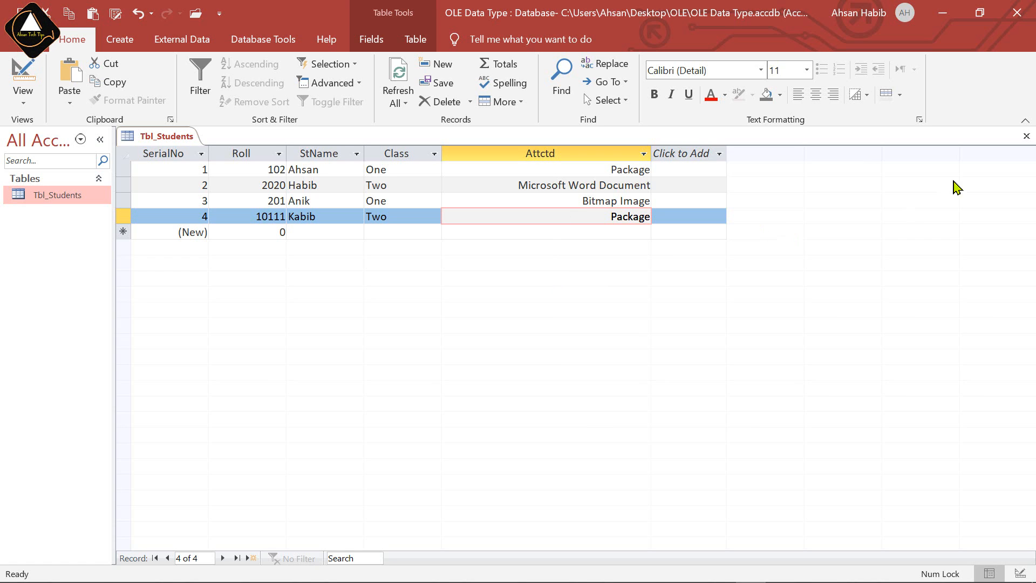
# Close the table, generate a form from Tbl_Students and save the form under the name Tbl_Students
pyautogui.click(1026, 136)
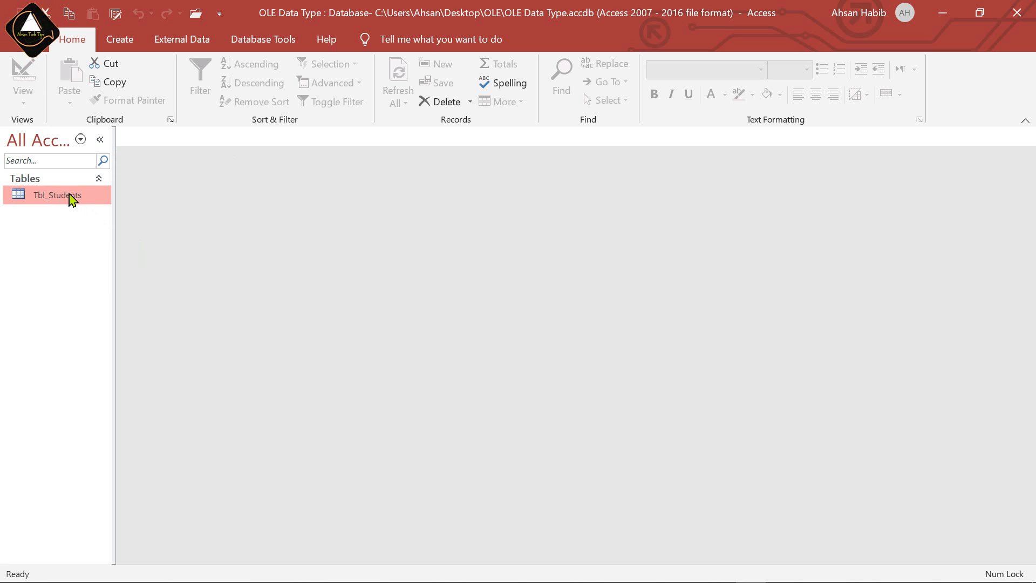
pyautogui.click(119, 39)
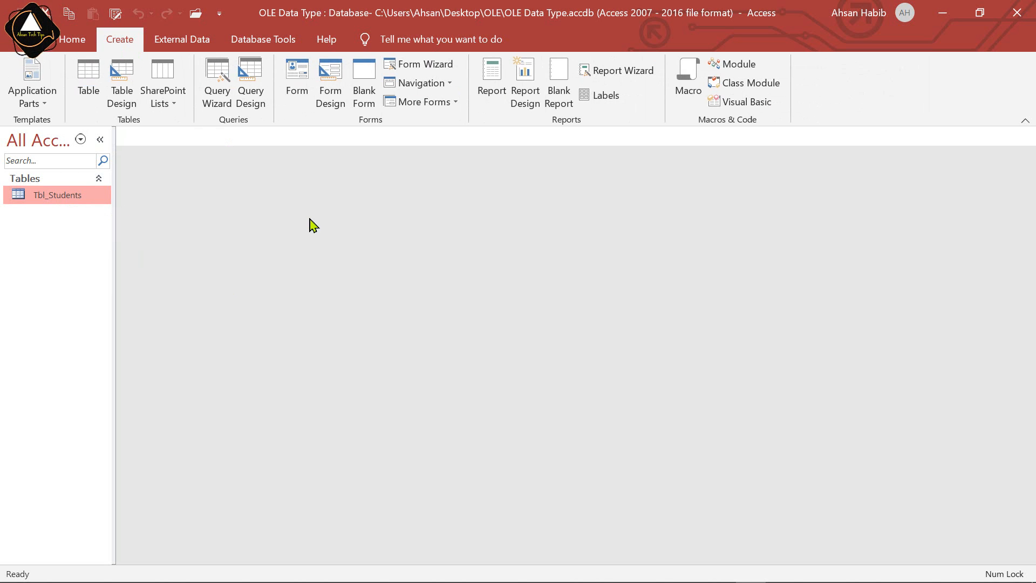
pyautogui.click(296, 81)
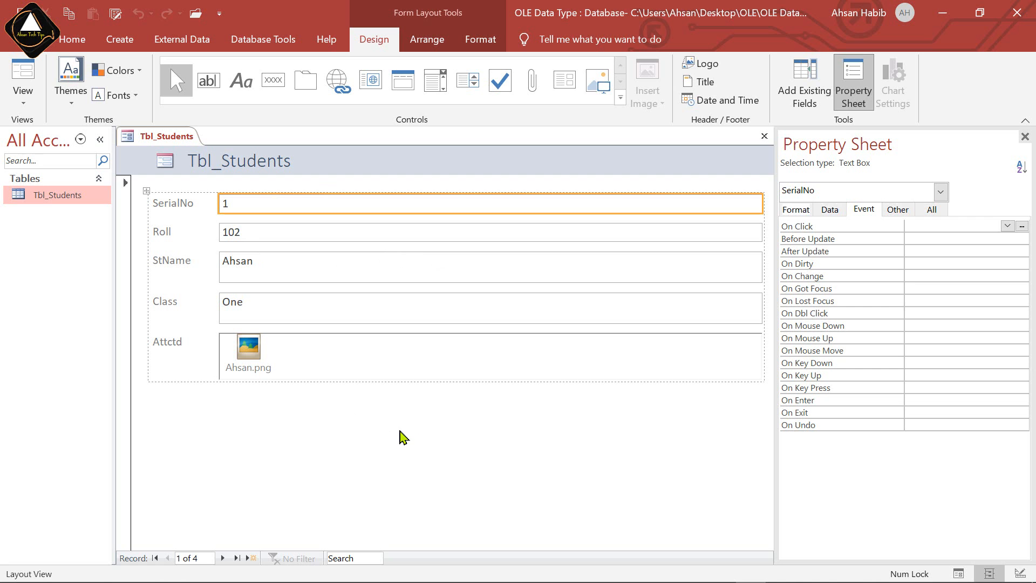
pyautogui.hotkey('ctrl', 's')
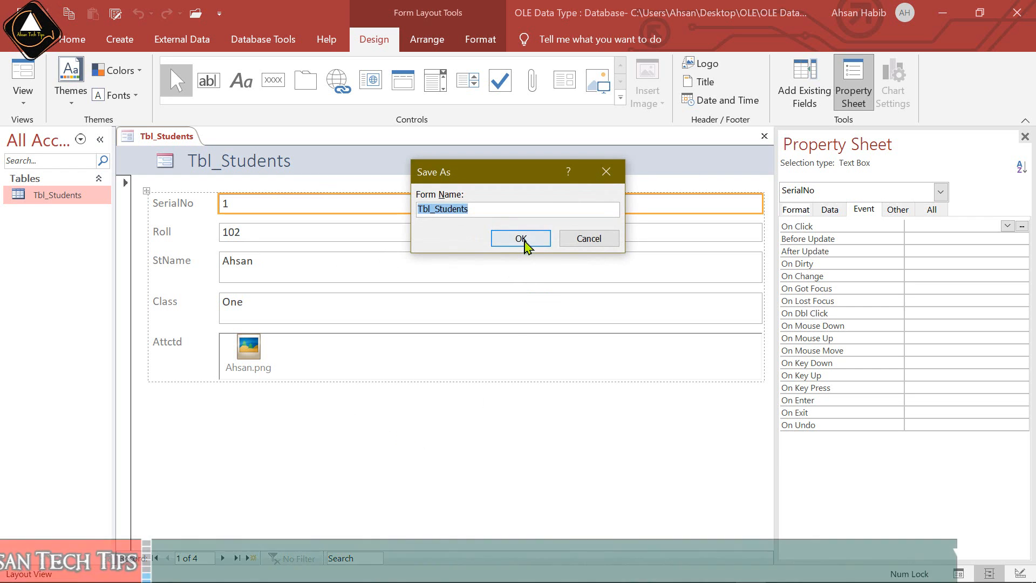
pyautogui.click(522, 238)
# In Form view, open the second record's embedded Word document in place and look through its contents
pyautogui.click(24, 81)
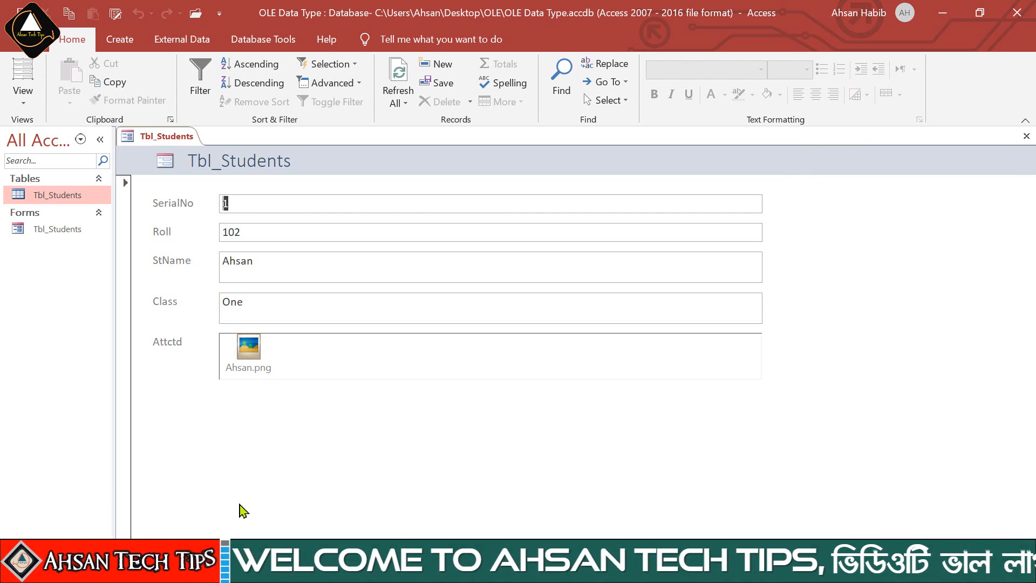
pyautogui.click(224, 559)
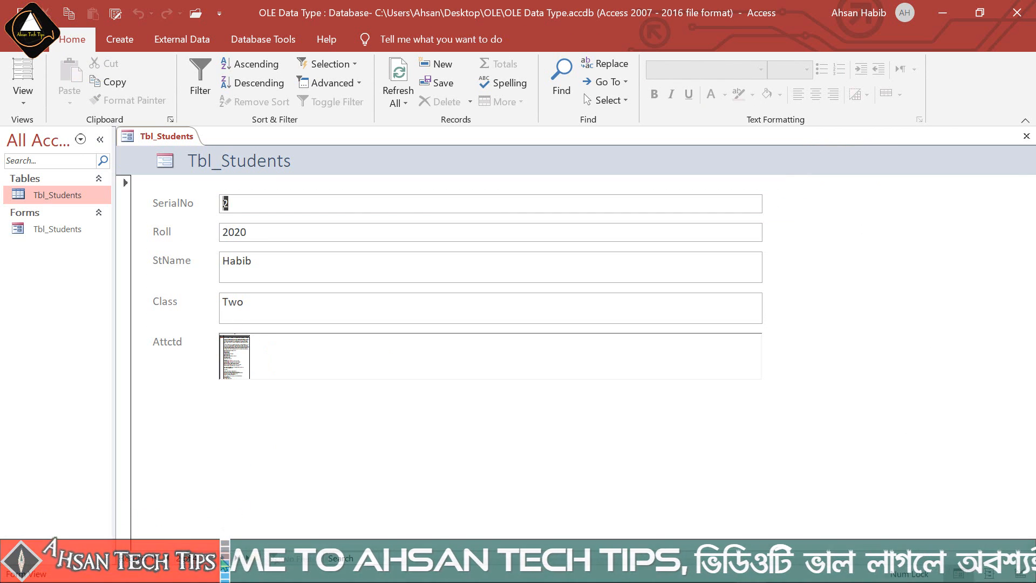
pyautogui.click(237, 357)
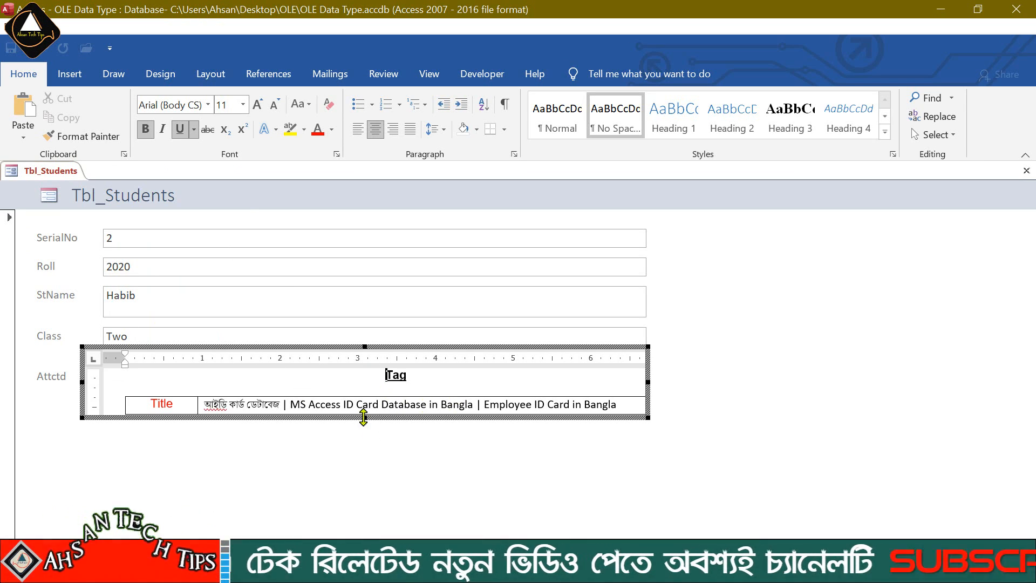
pyautogui.click(426, 390)
pyautogui.scroll(-7, 432, 399)
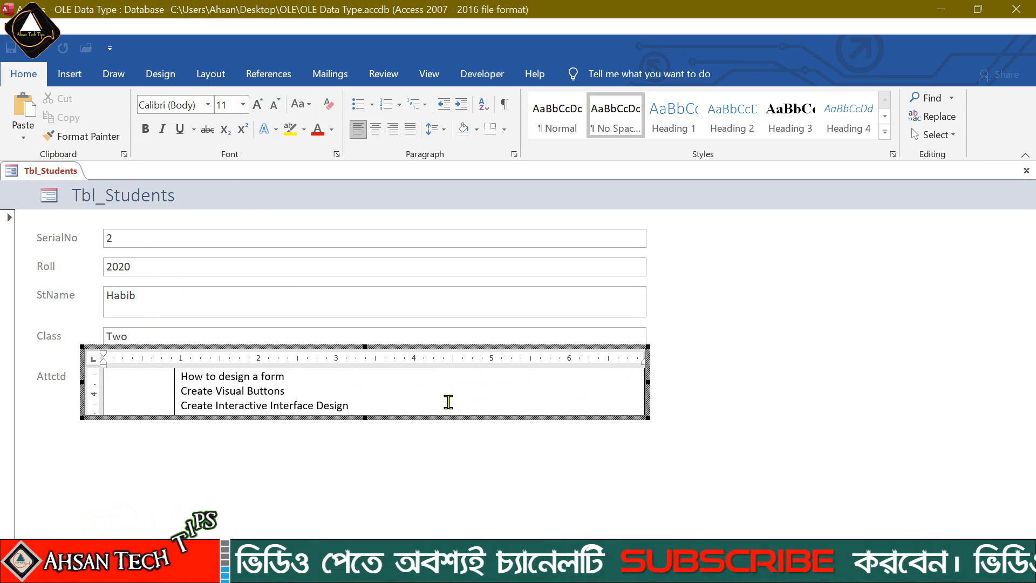
pyautogui.scroll(5, 448, 402)
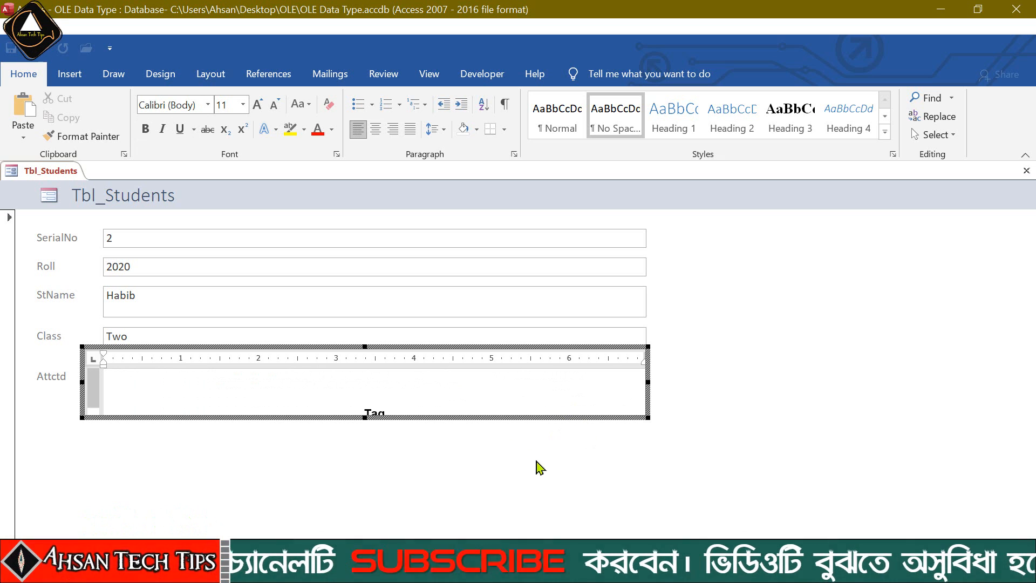
# In Design view, narrow the stacked fields, then remove Attctd from the layout and enlarge its object frame to about 6 by 1.8 inches
pyautogui.rightClick(724, 317)
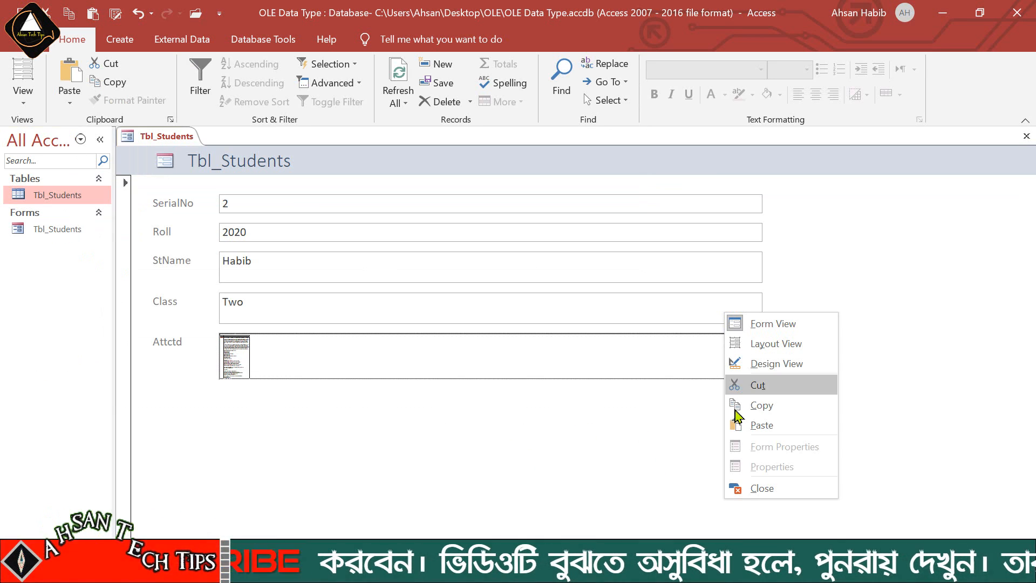
pyautogui.click(785, 363)
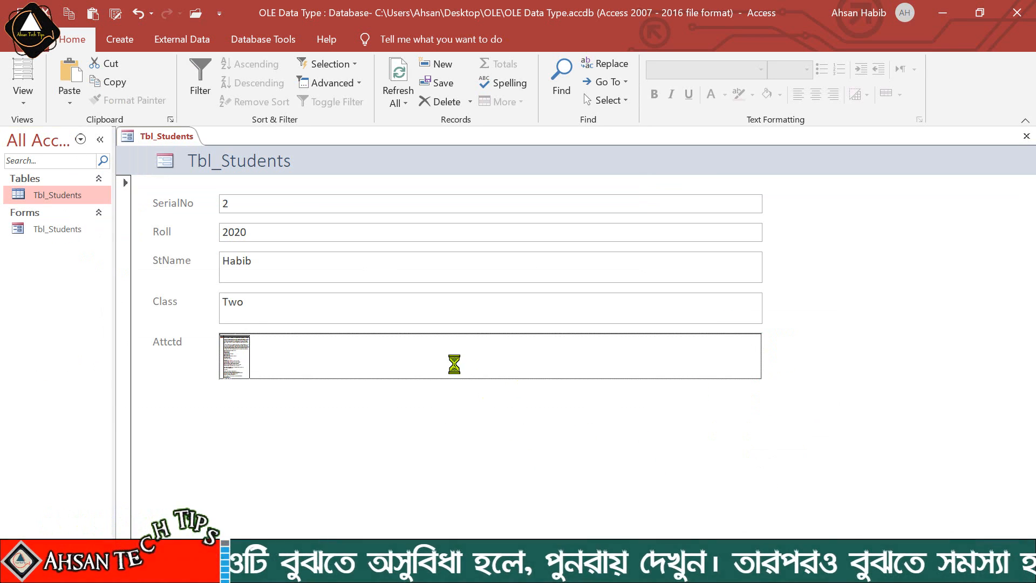
pyautogui.moveTo(508, 331); pyautogui.dragTo(176, 348)
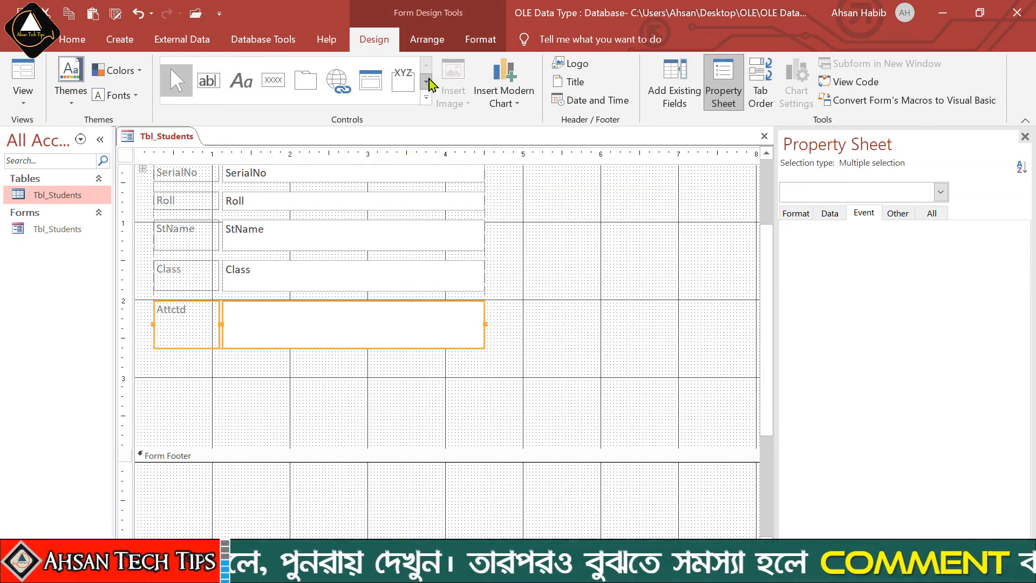
pyautogui.click(427, 41)
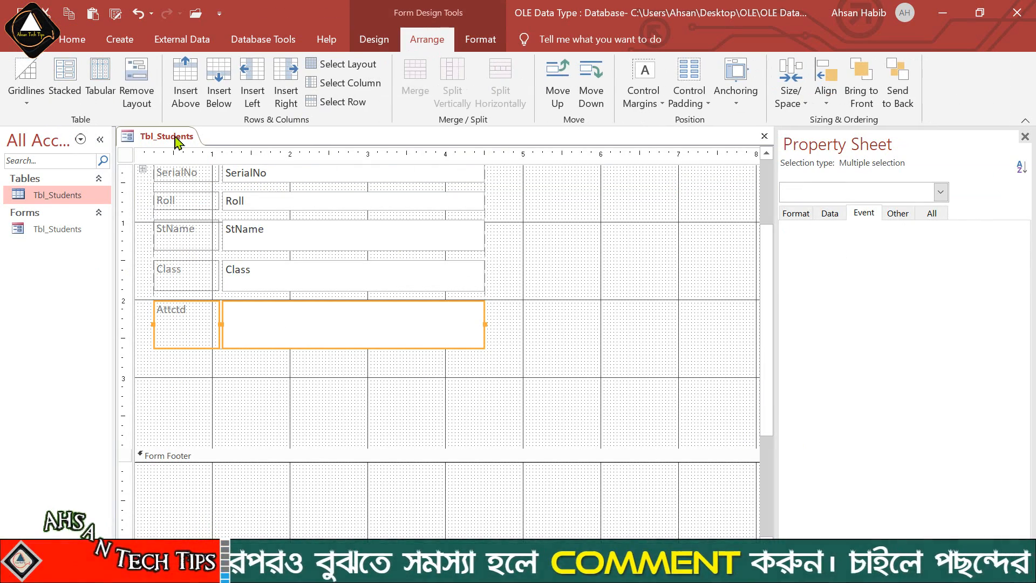
pyautogui.click(141, 90)
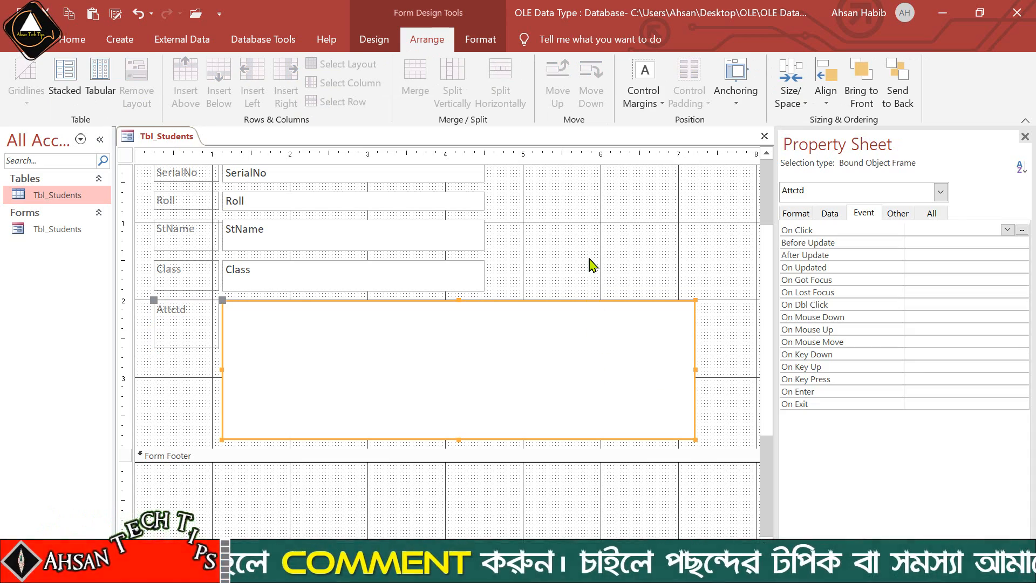
pyautogui.click(592, 264)
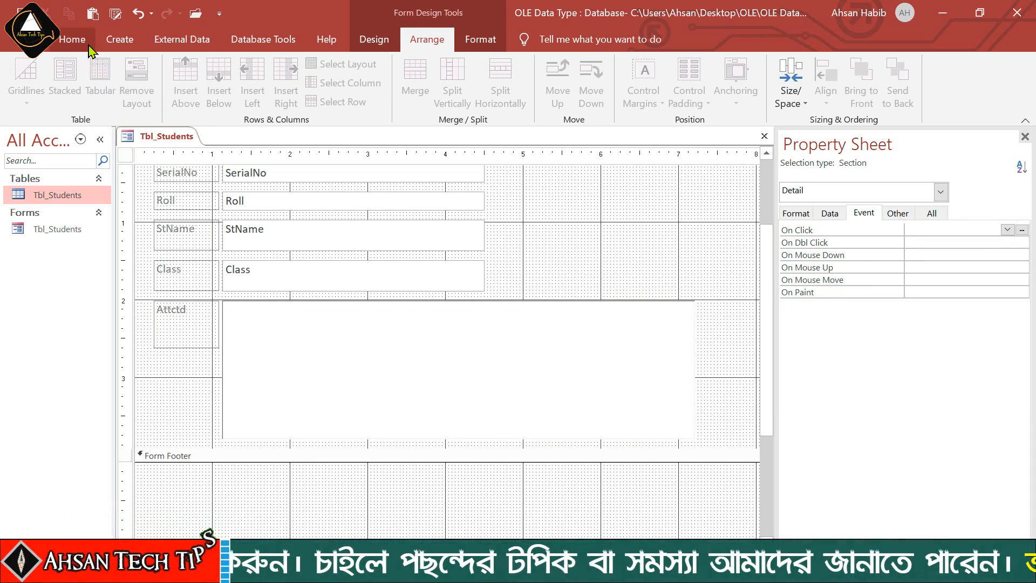
# Return to Form view, reopen the second record's Word document in the enlarged Attctd frame and read through it
pyautogui.click(73, 39)
pyautogui.click(25, 81)
pyautogui.doubleClick(275, 386)
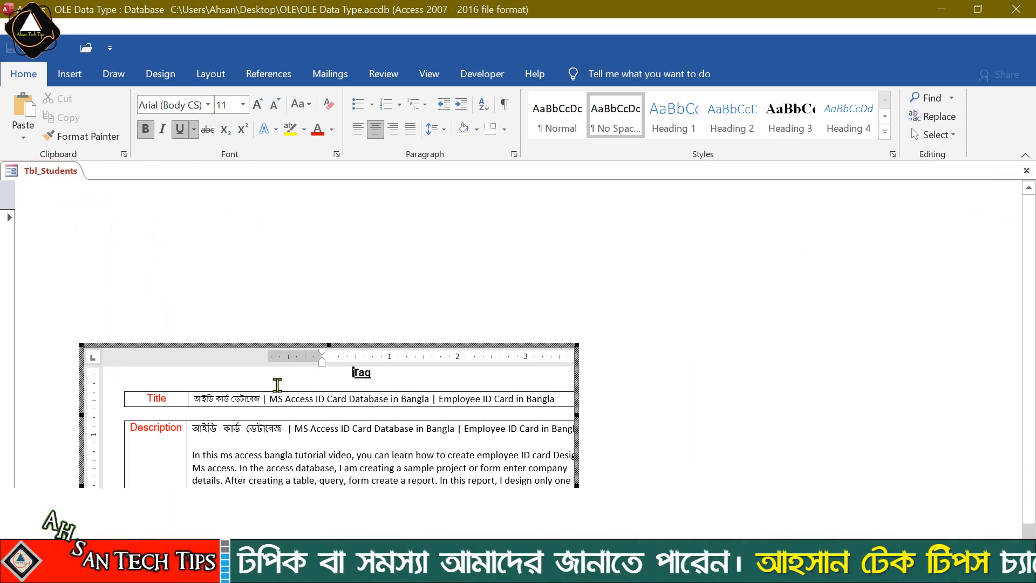
pyautogui.scroll(-1, 491, 399)
pyautogui.scroll(-1, 500, 404)
pyautogui.scroll(4, 485, 415)
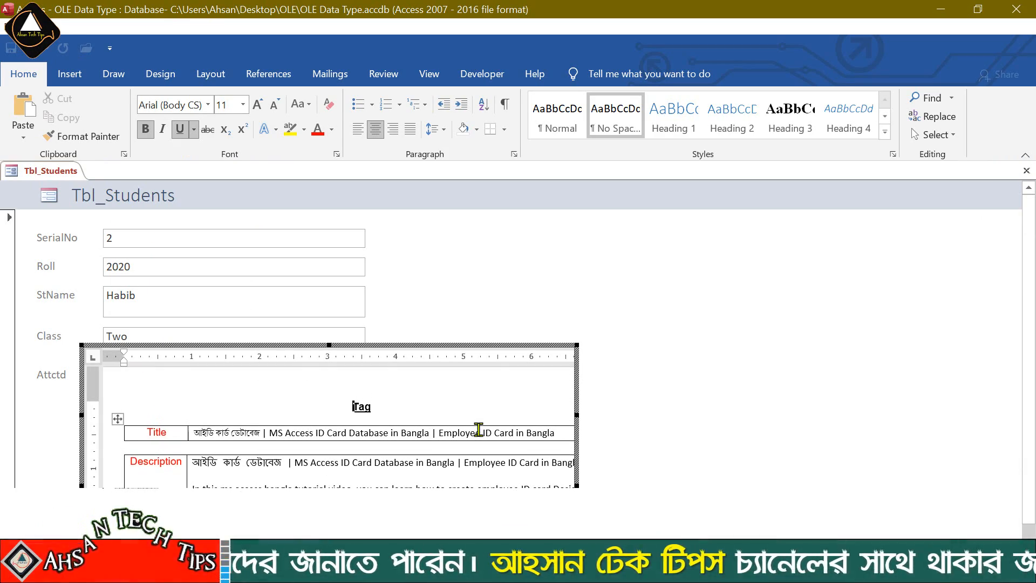
pyautogui.scroll(-10, 487, 416)
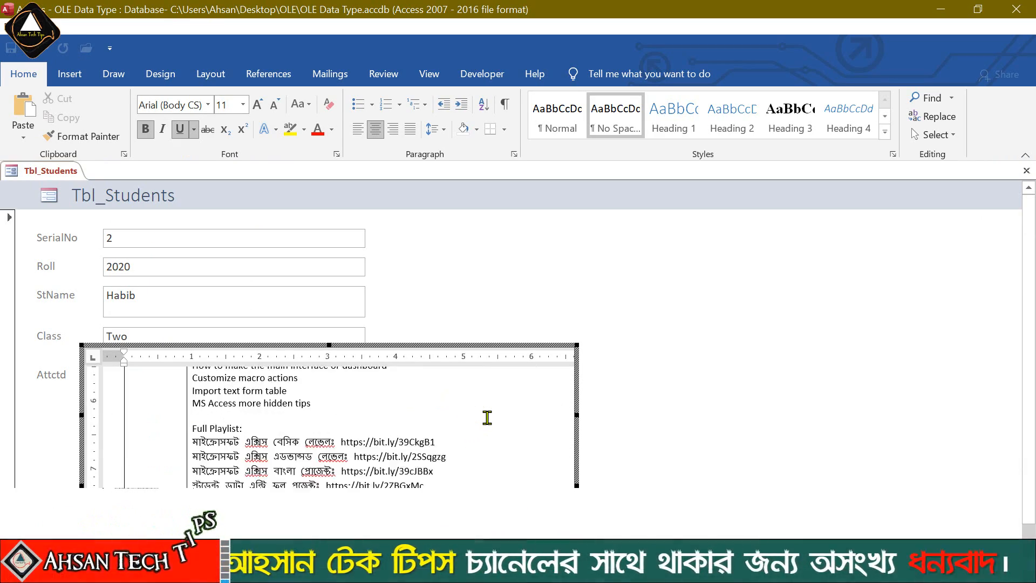
pyautogui.scroll(10, 487, 421)
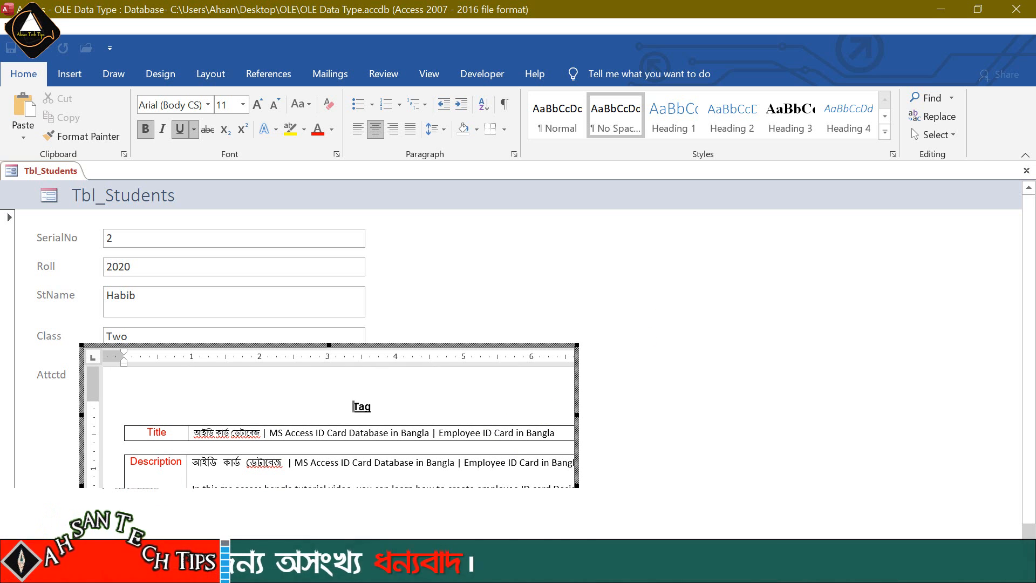
# Move on through the third record to the fourth, try to open its embedded image and examine the package object's commands
pyautogui.press('Escape')
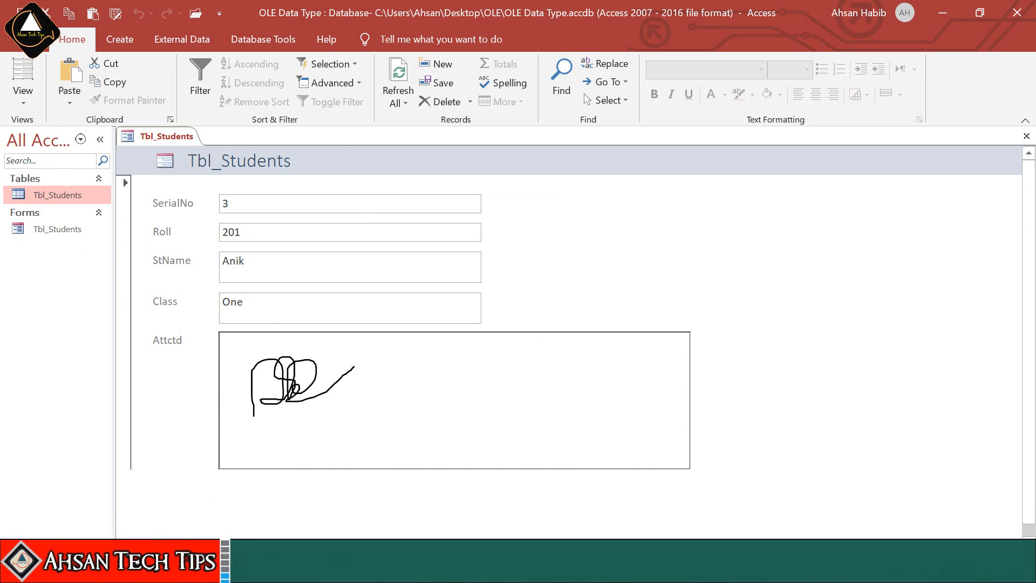
pyautogui.click(238, 558)
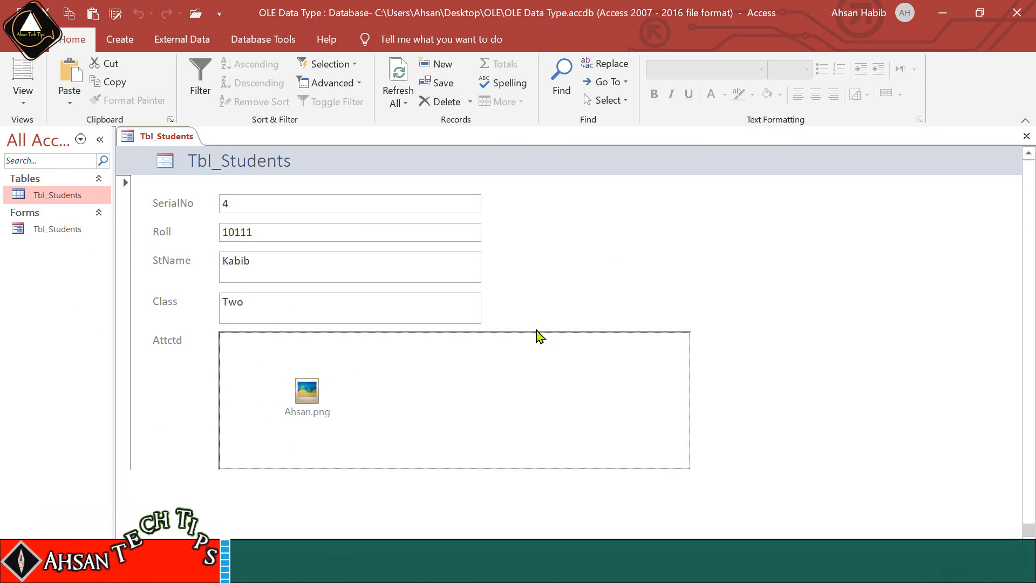
pyautogui.doubleClick(319, 388)
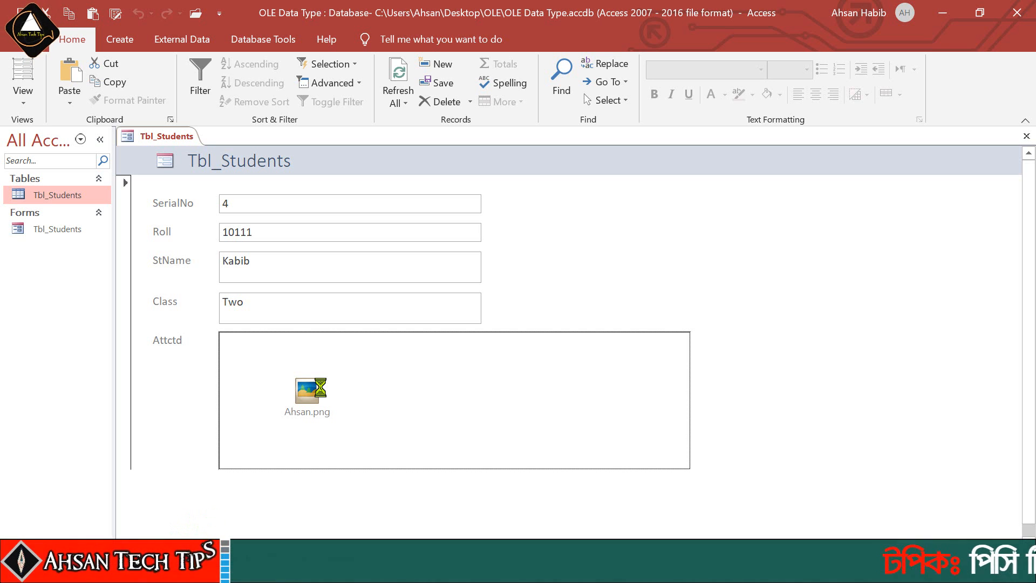
pyautogui.rightClick(319, 388)
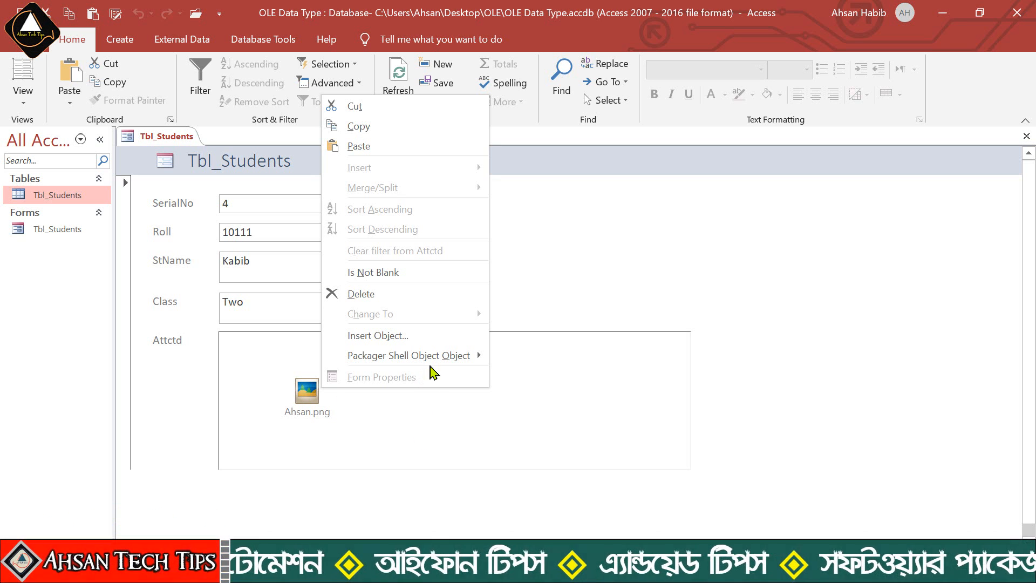
pyautogui.moveTo(474, 359)
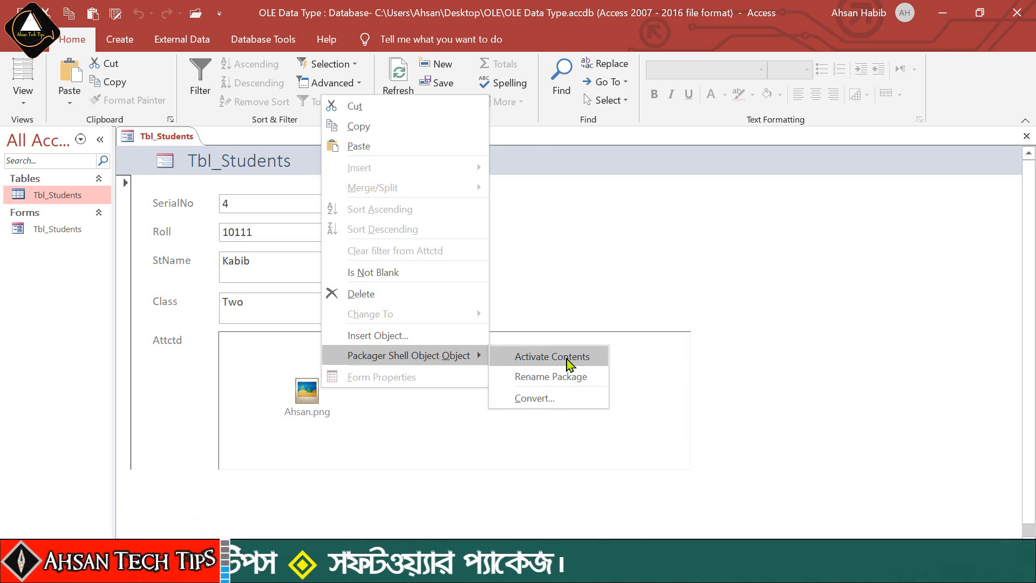
pyautogui.click(709, 330)
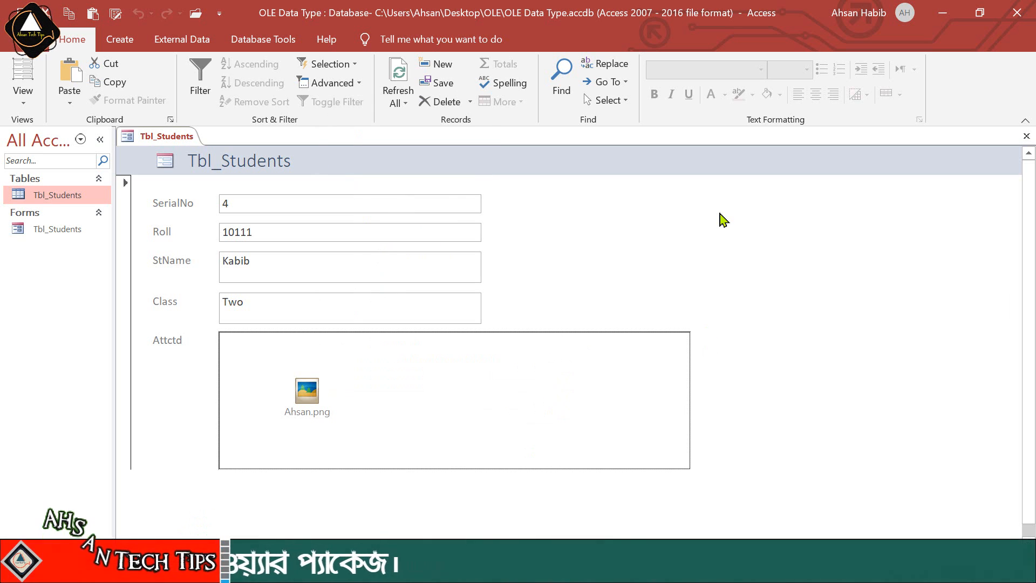